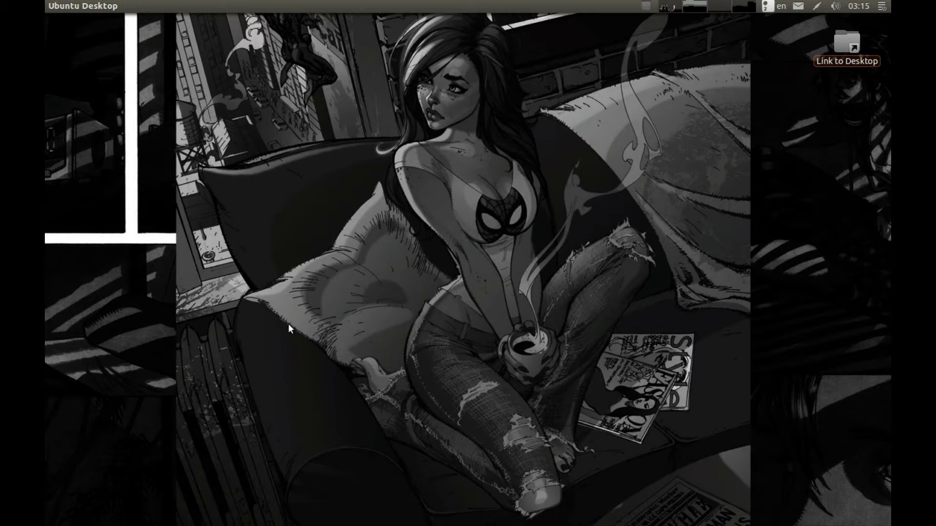
# Find the PlayOnLinux_4.2.1.deb Ubuntu package on playonlinux.com's Downloads page, then minimize Chrome.
pyautogui.click(48, 206)
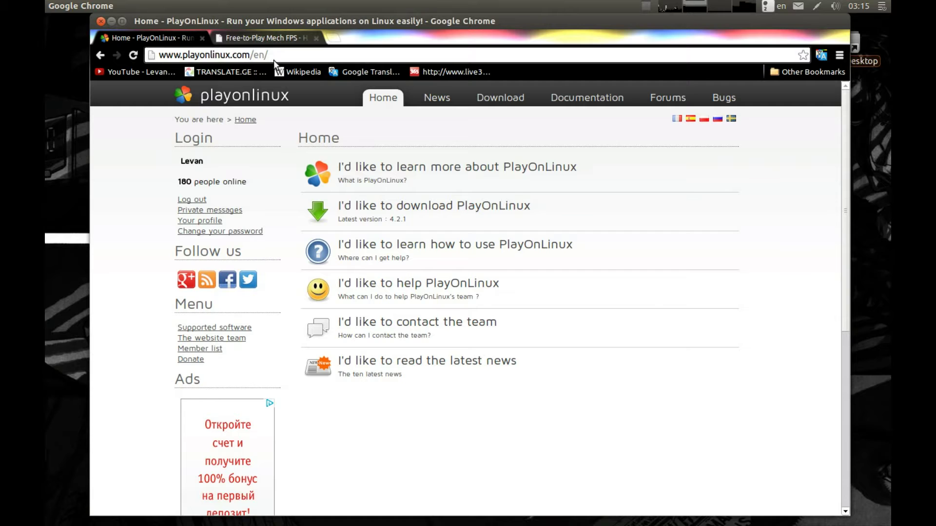
pyautogui.click(500, 98)
pyautogui.scroll(-5, 355, 350)
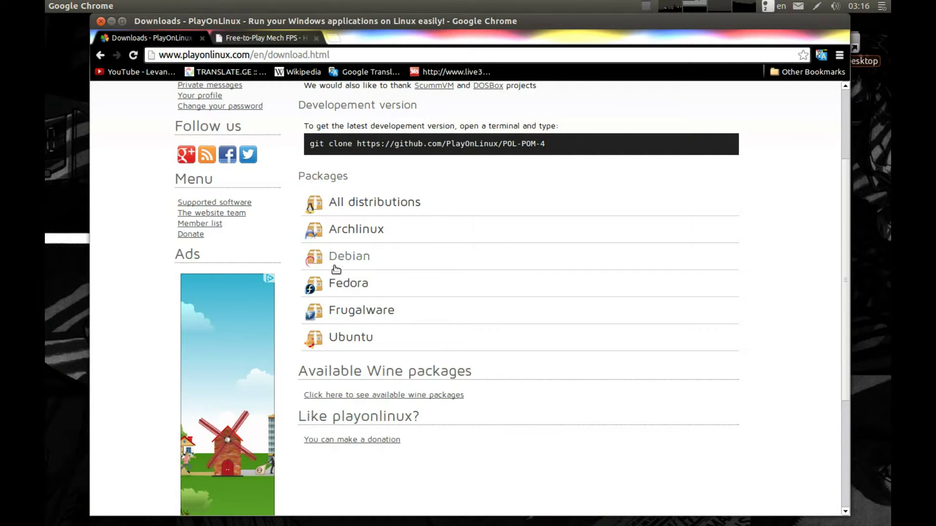
pyautogui.click(371, 342)
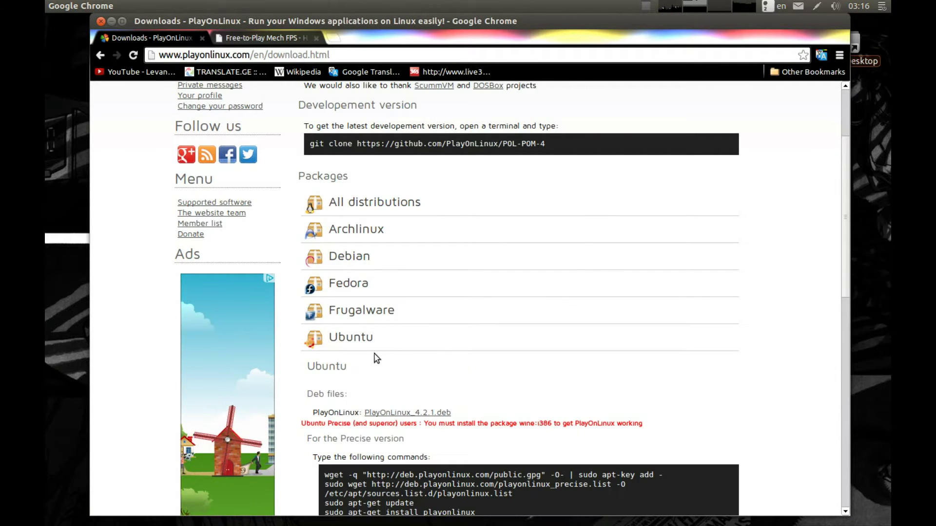
pyautogui.scroll(-4, 376, 360)
pyautogui.moveTo(457, 323); pyautogui.dragTo(335, 321)
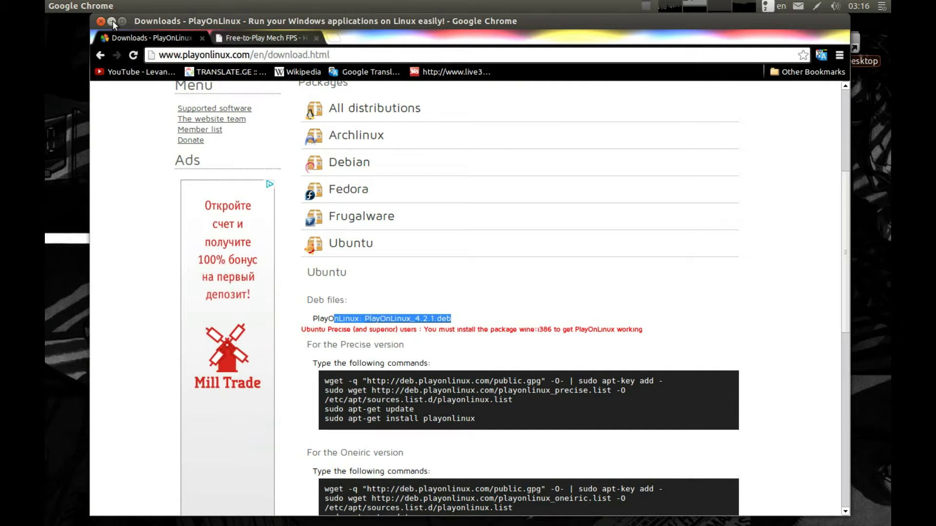
pyautogui.click(113, 21)
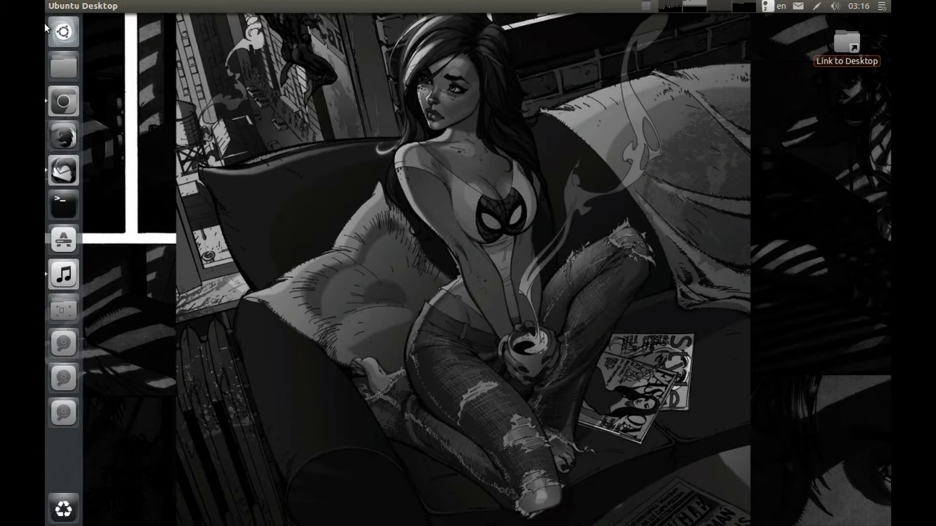
# Search the Unity Dash for "play" and launch PlayOnLinux.
pyautogui.click(55, 31)
pyautogui.write('rh')
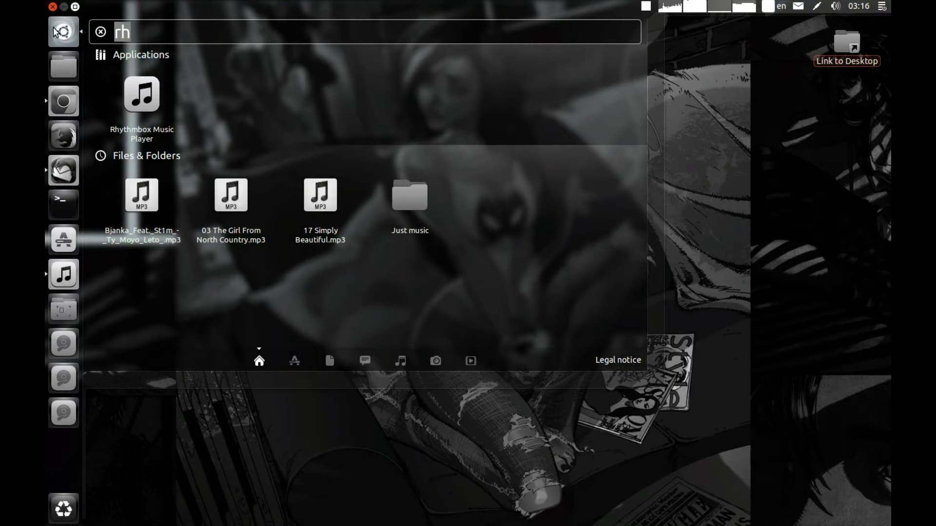
pyautogui.write('play')
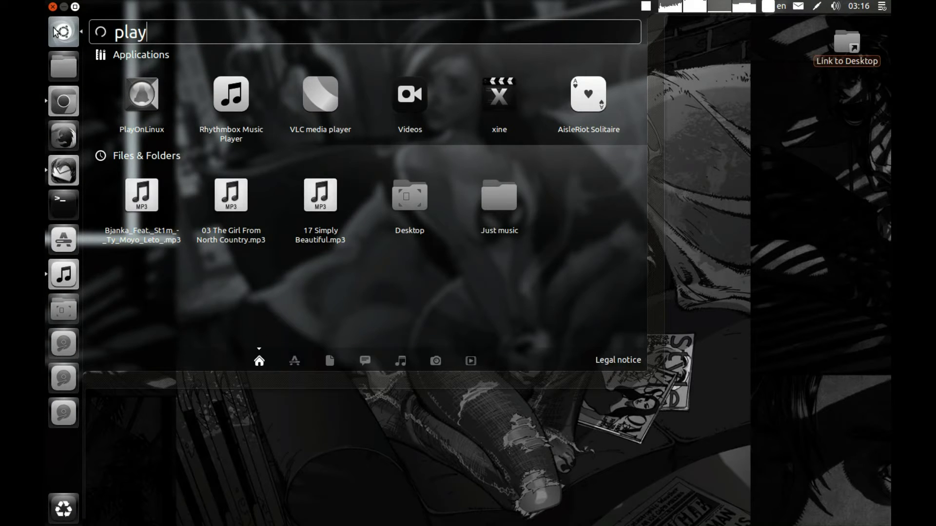
pyautogui.click(120, 84)
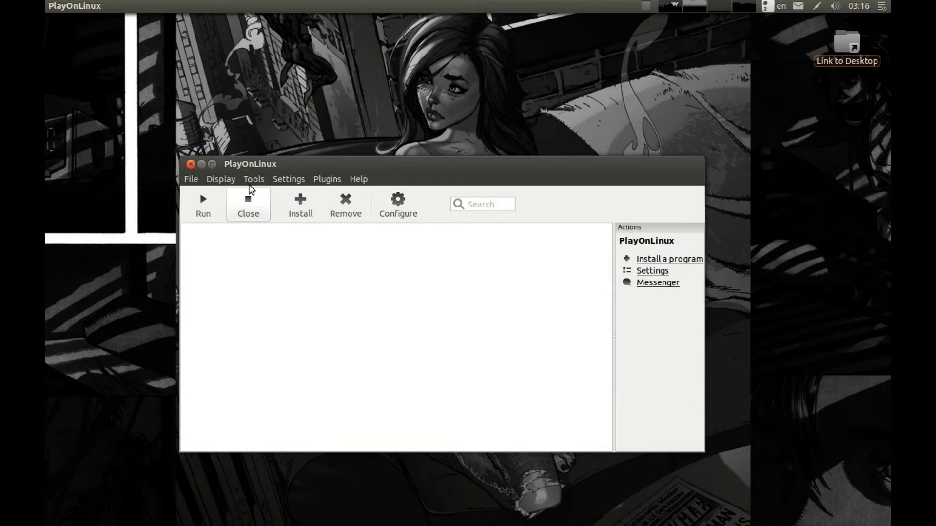
# Start installing x86 Wine 1.5.28-TERA from the Wine versions manager.
pyautogui.click(250, 189)
pyautogui.click(273, 196)
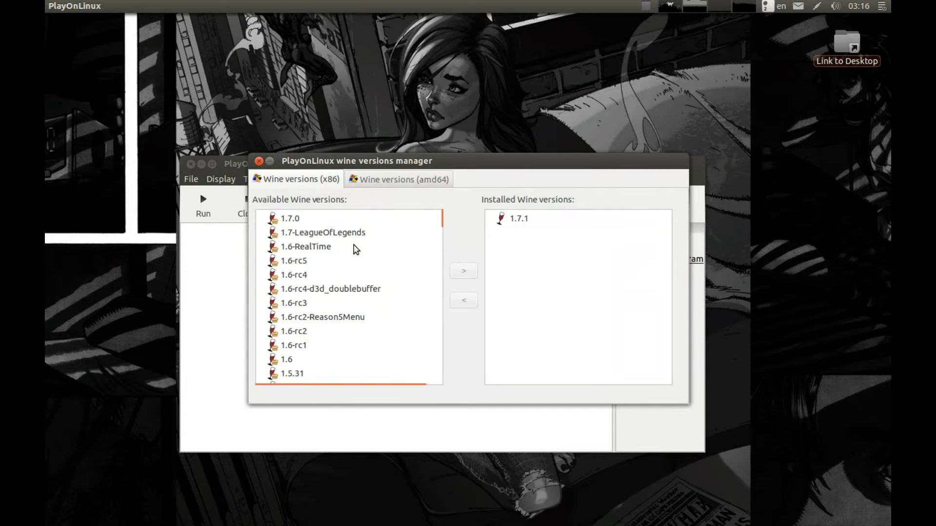
pyautogui.scroll(-5, 332, 257)
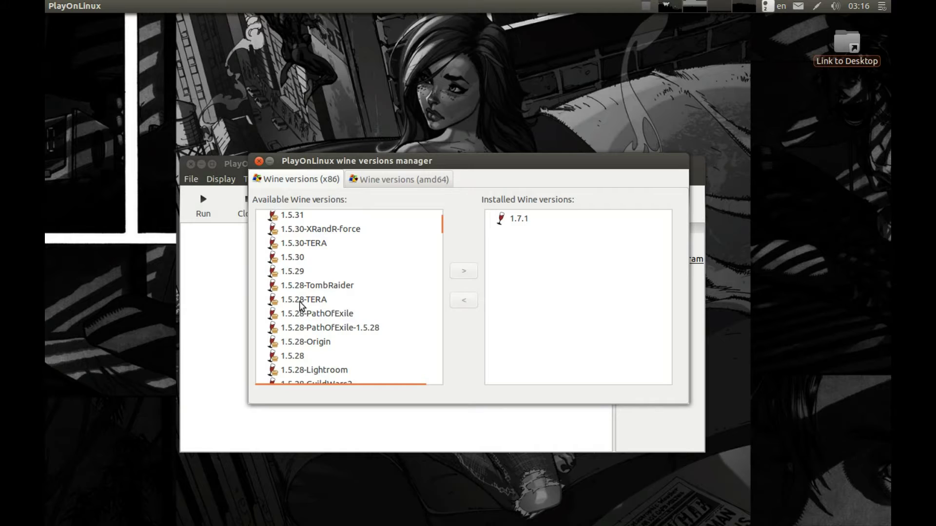
pyautogui.click(300, 303)
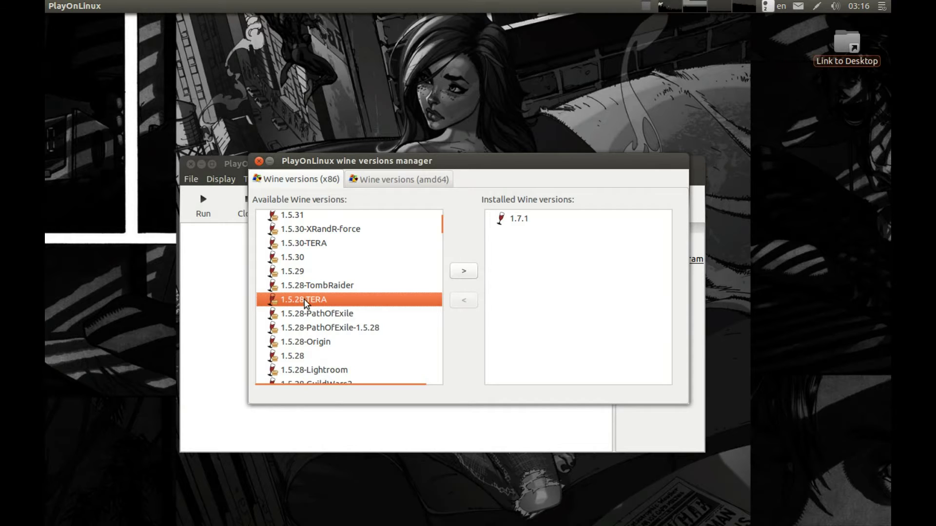
pyautogui.click(462, 274)
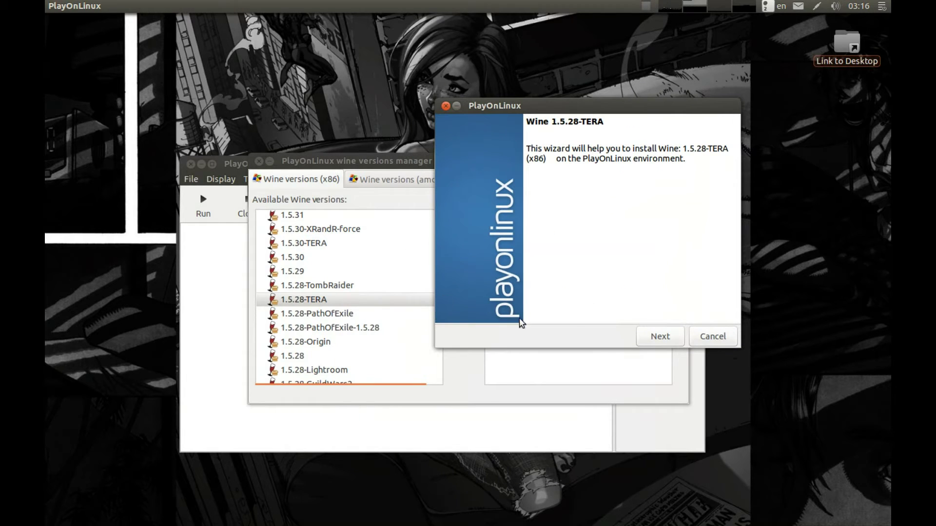
# Finish downloading Wine 1.5.28-TERA, then close the Wine versions manager.
pyautogui.click(659, 335)
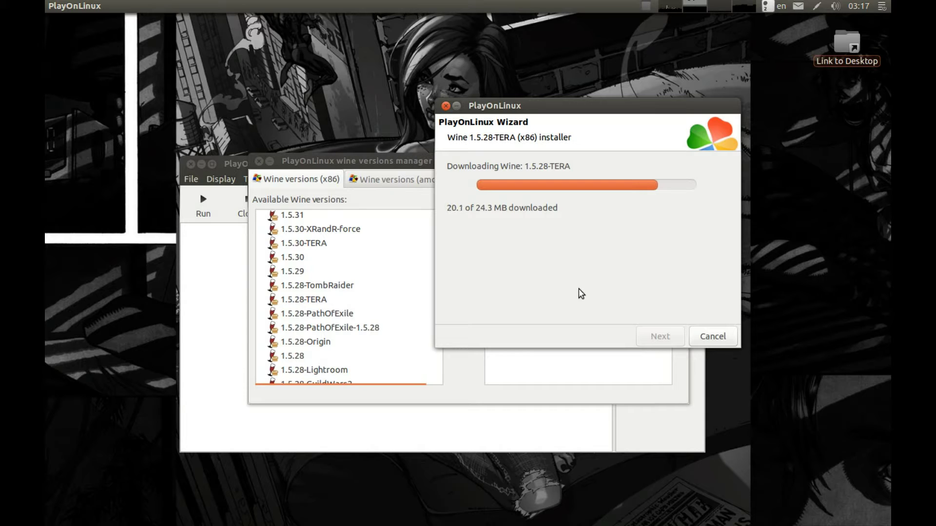
pyautogui.moveTo(398, 162); pyautogui.dragTo(359, 244)
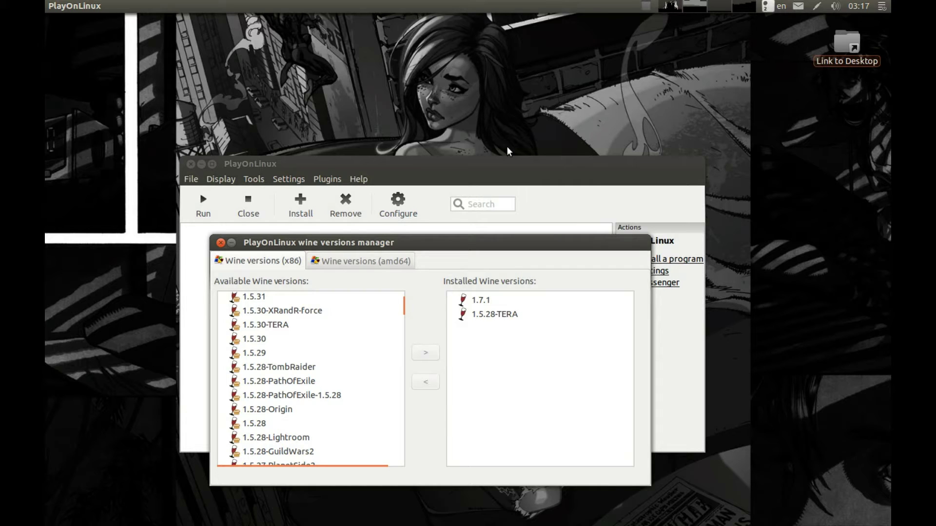
pyautogui.moveTo(433, 243); pyautogui.dragTo(340, 219)
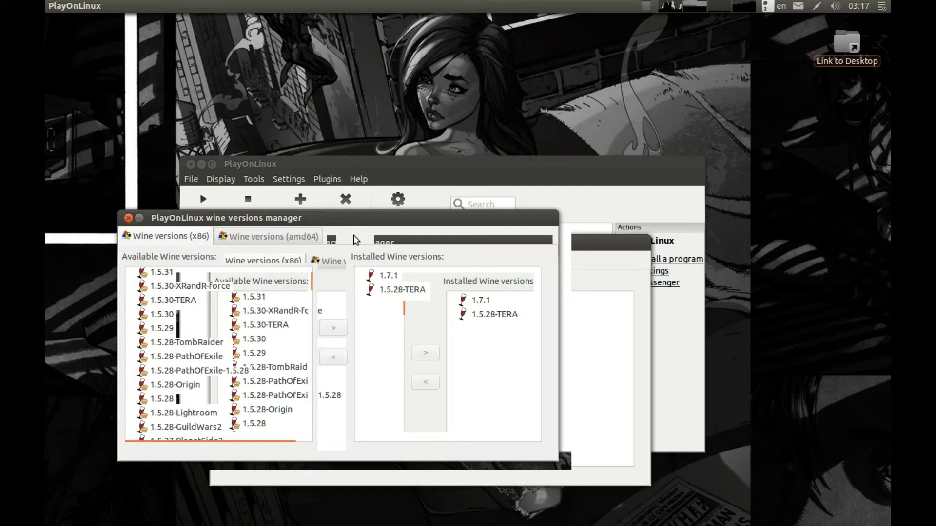
pyautogui.click(128, 219)
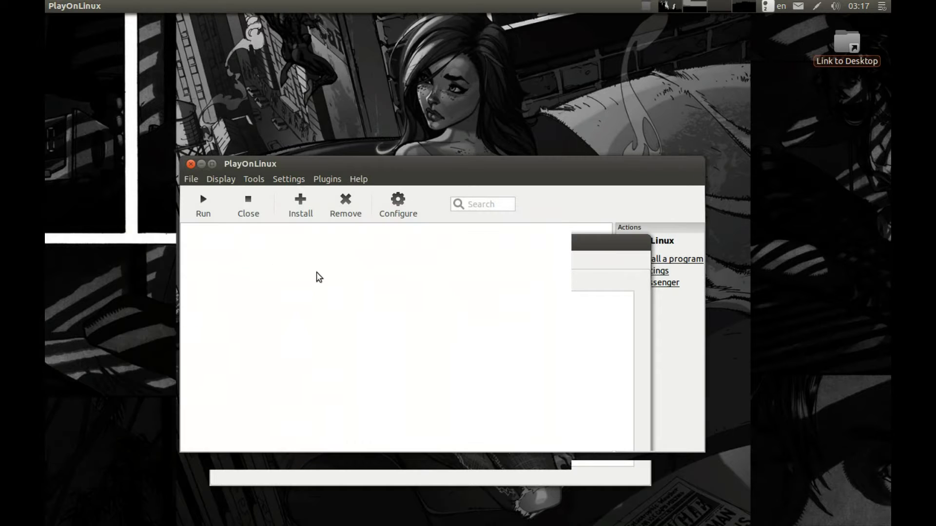
# Create a 32-bit Windows virtual drive named HW using Wine 1.5.28-TERA.
pyautogui.click(398, 203)
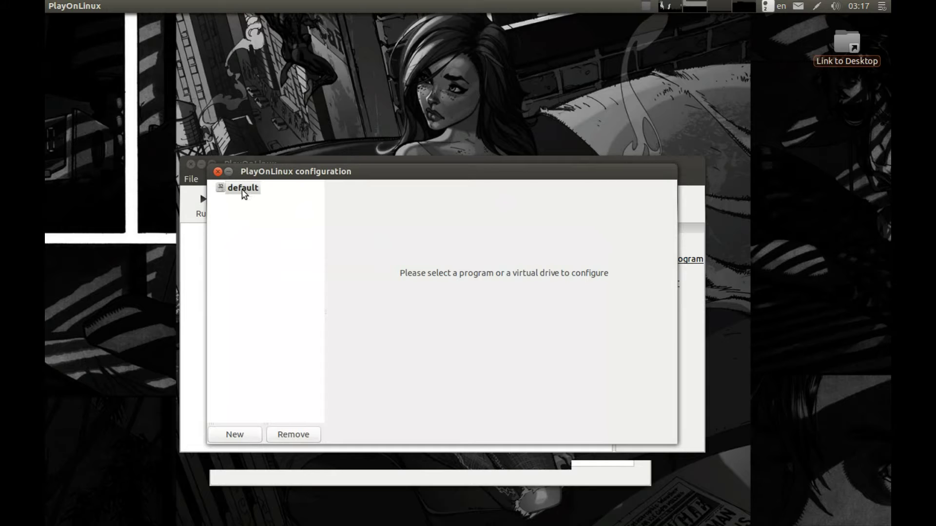
pyautogui.click(235, 434)
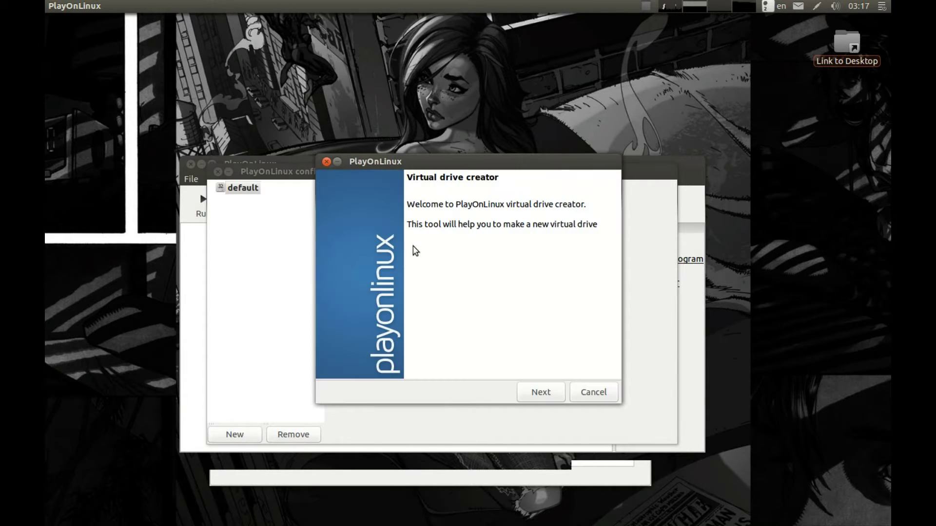
pyautogui.click(534, 394)
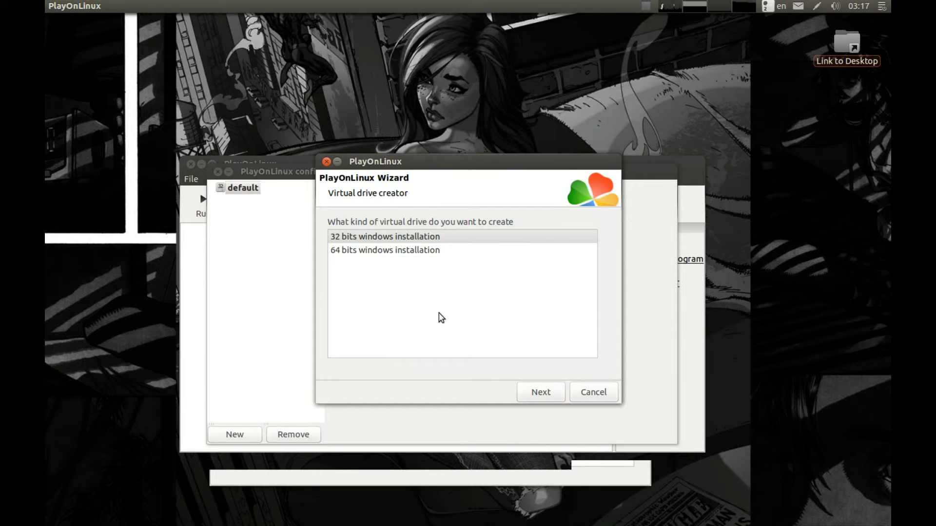
pyautogui.doubleClick(367, 239)
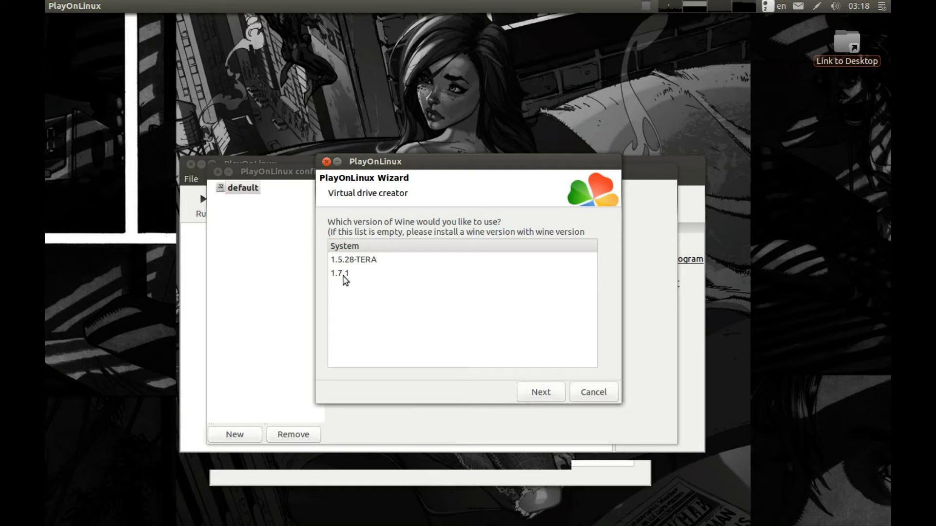
pyautogui.click(355, 261)
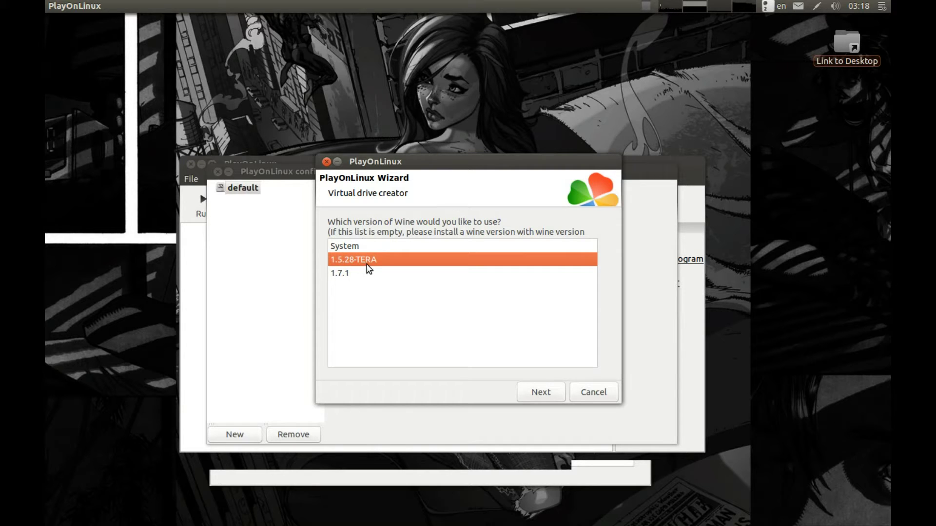
pyautogui.press('Return')
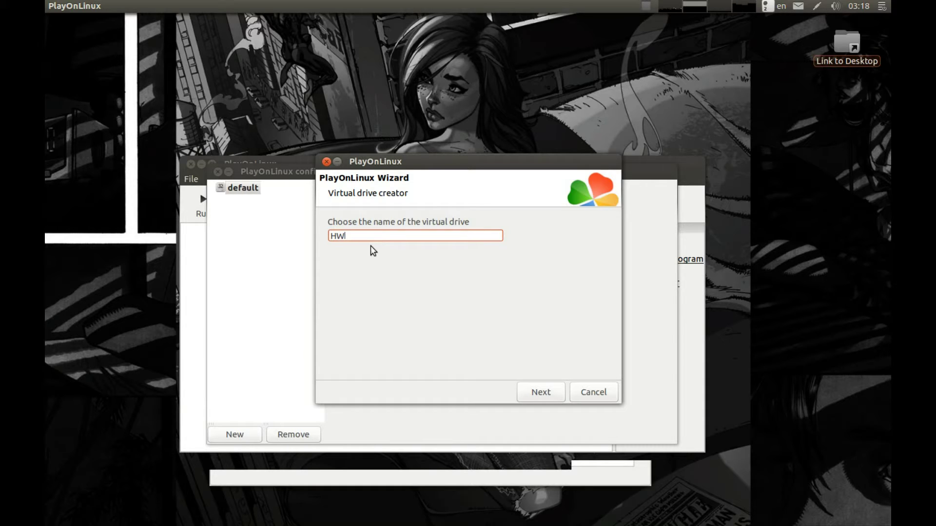
pyautogui.click(541, 393)
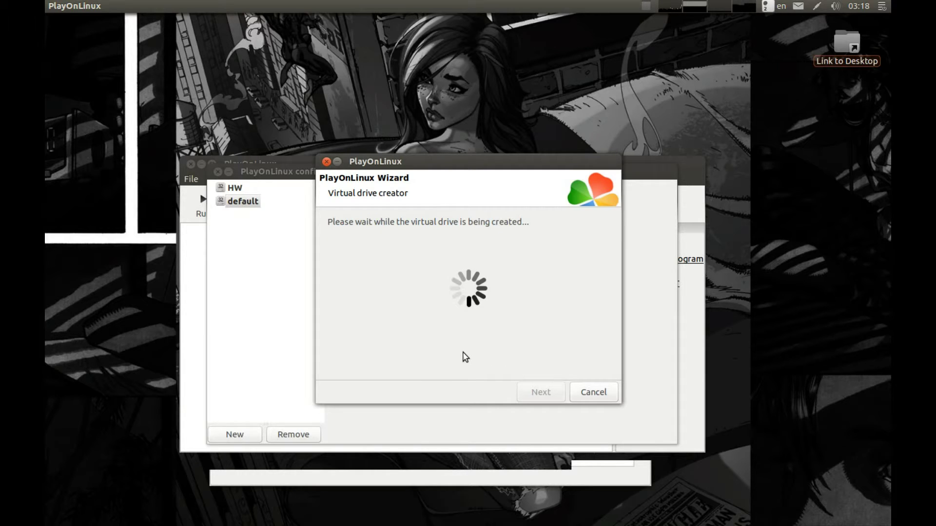
pyautogui.moveTo(45, 153)
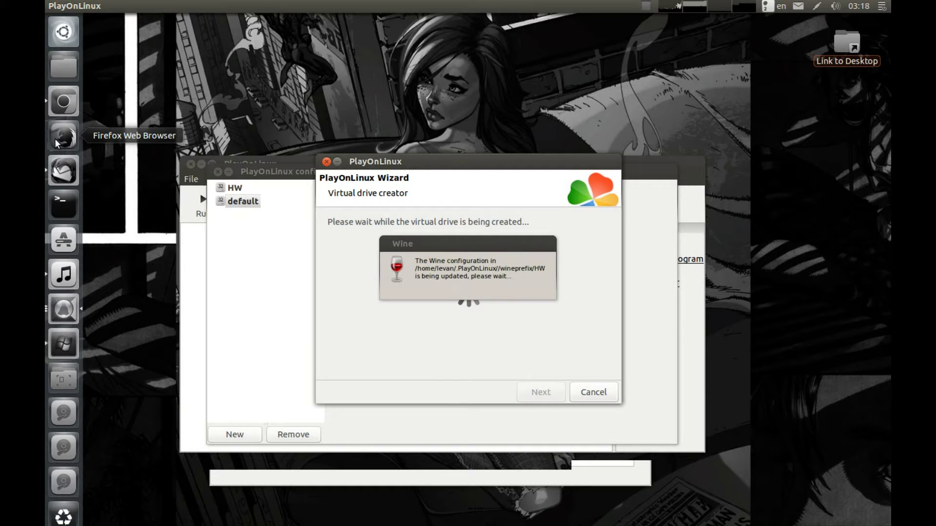
# Save HawkenInstaller.exe from the HAWKEN site to the Desktop, then close Chrome.
pyautogui.click(63, 101)
pyautogui.click(244, 38)
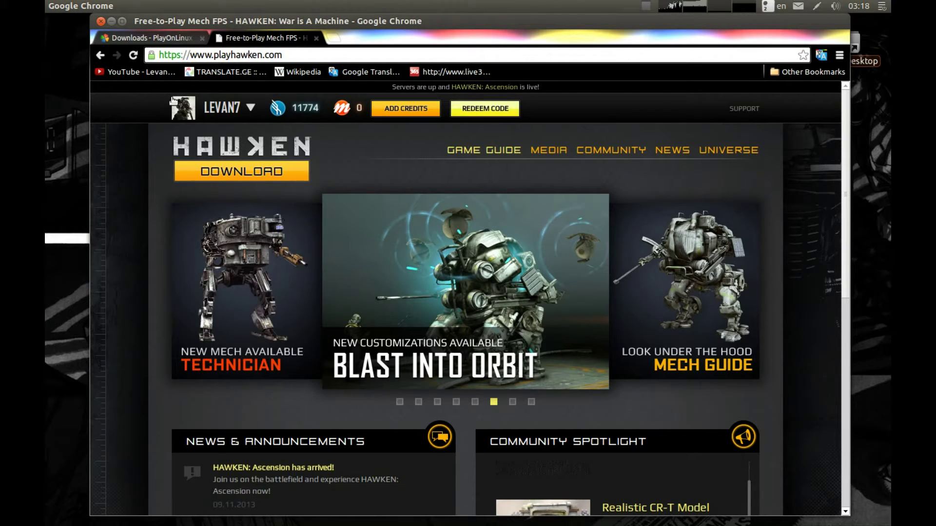
pyautogui.click(224, 174)
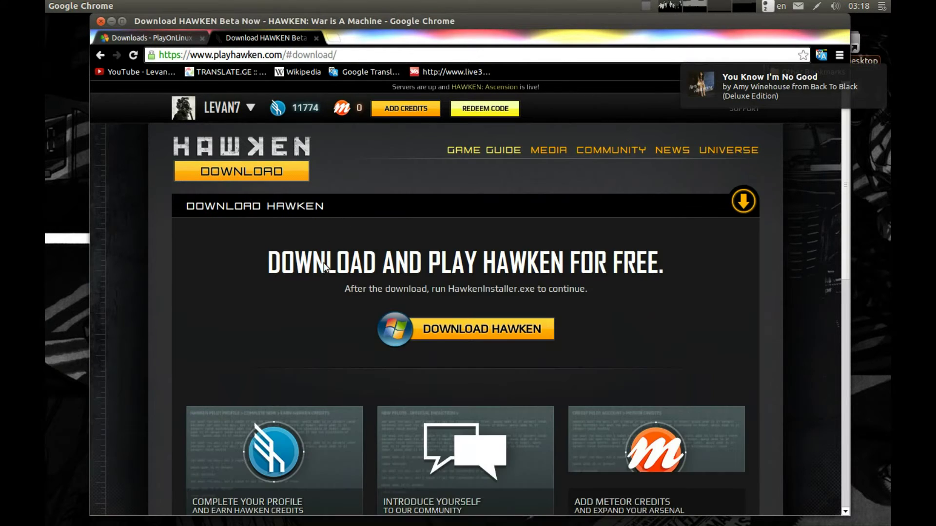
pyautogui.click(491, 328)
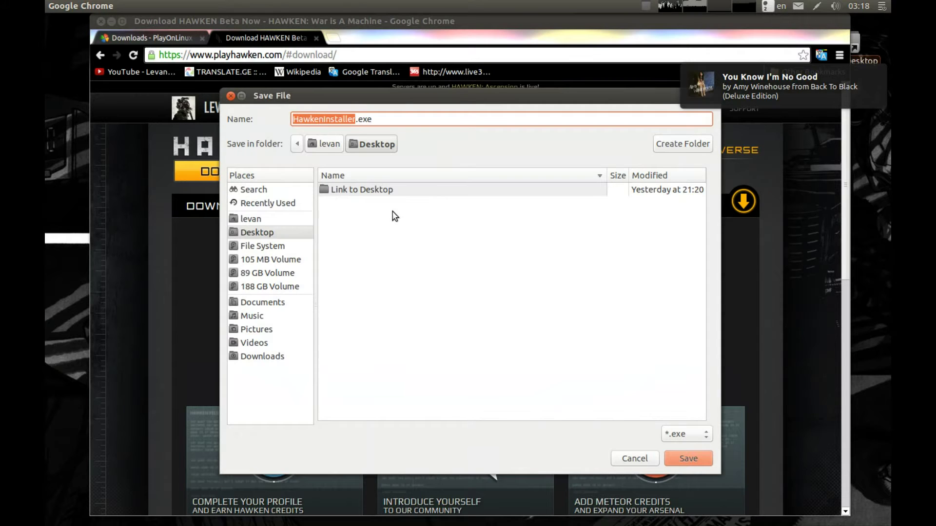
pyautogui.click(270, 234)
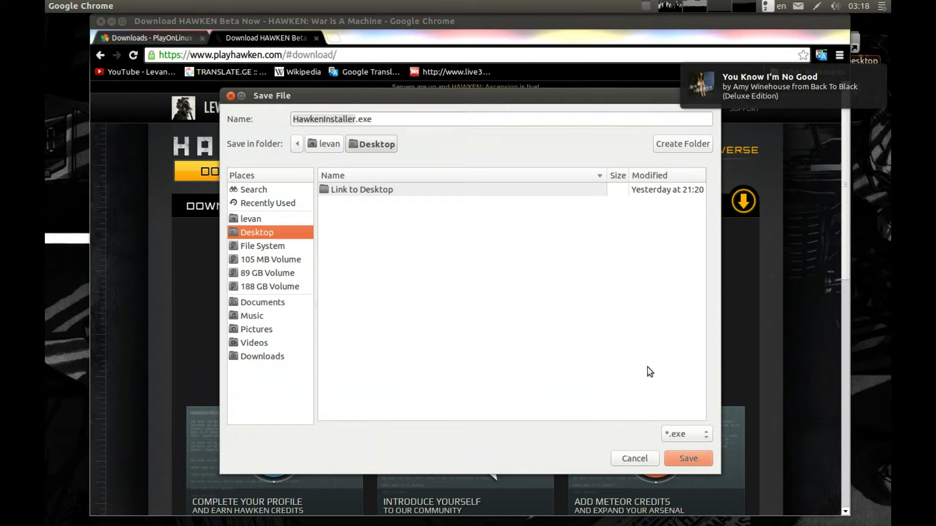
pyautogui.click(688, 458)
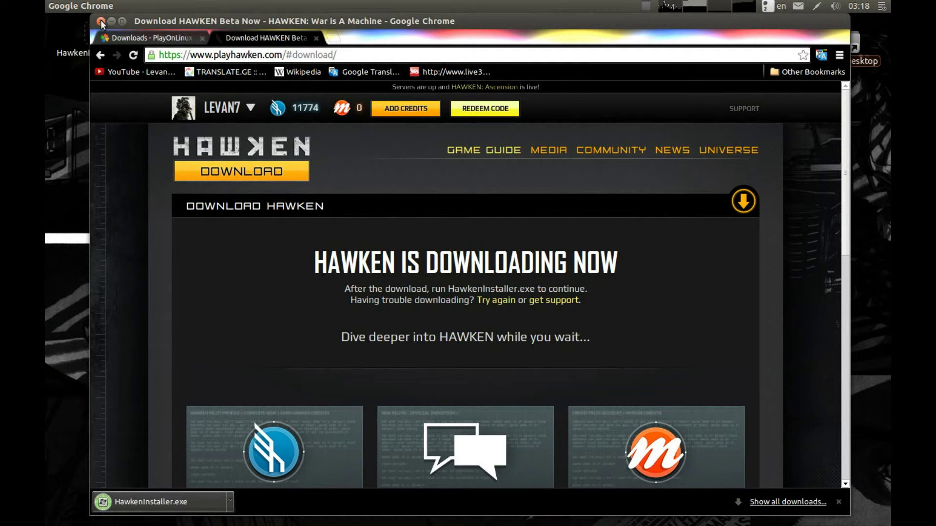
pyautogui.click(101, 21)
pyautogui.moveTo(91, 34); pyautogui.dragTo(116, 61)
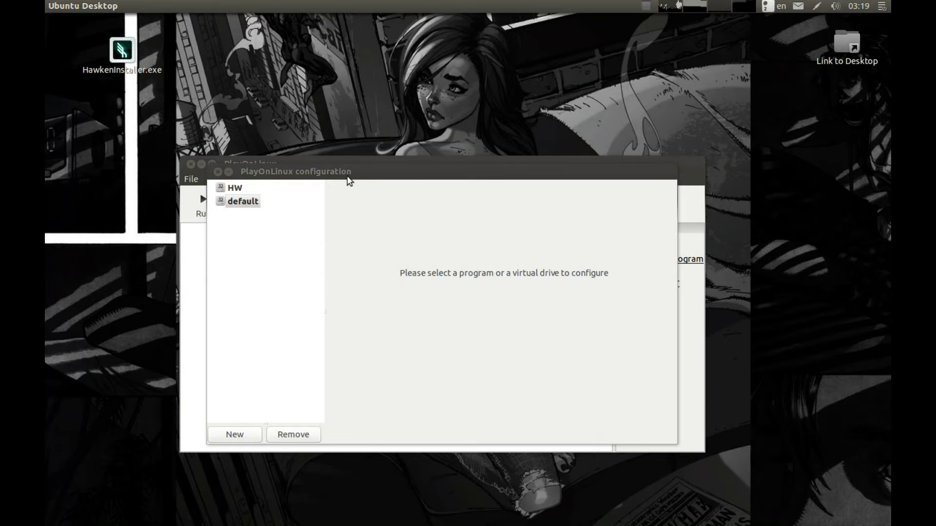
# Install the dxfullsetup component into the HW drive from its Install components list.
pyautogui.click(235, 188)
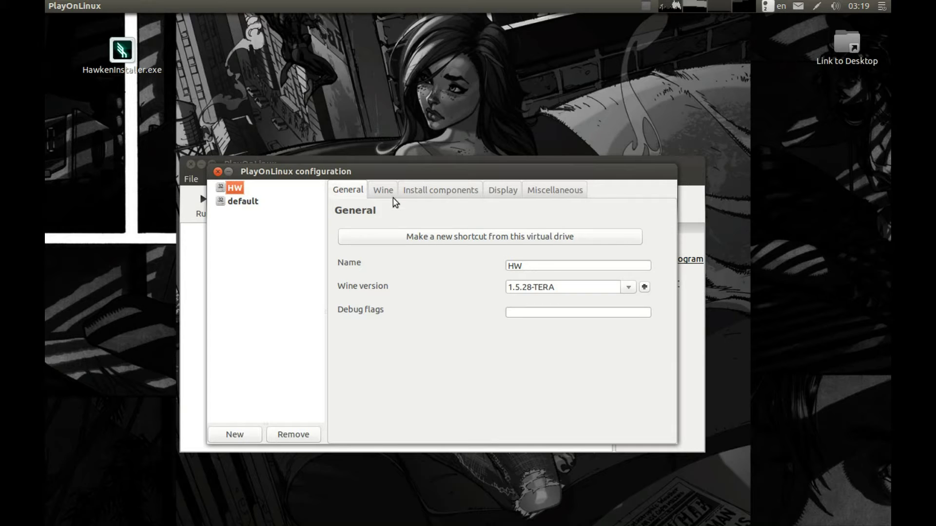
pyautogui.click(440, 191)
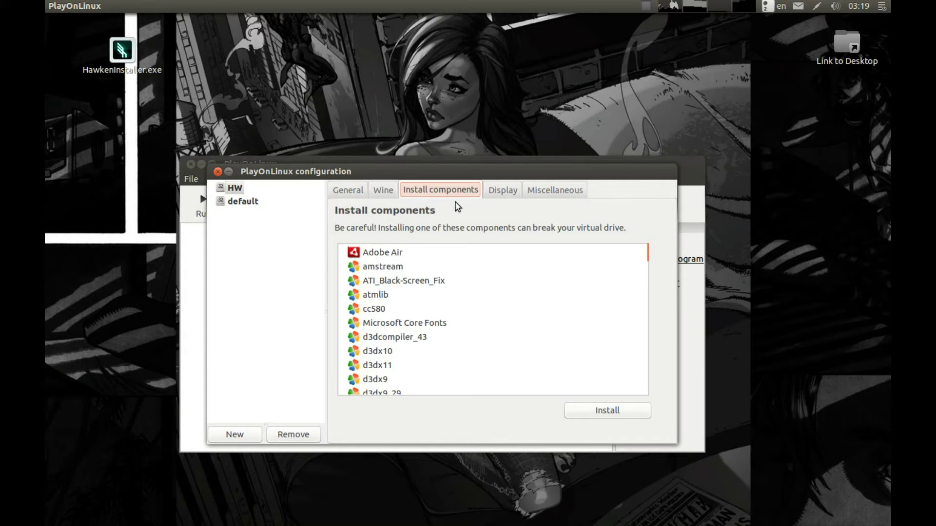
pyautogui.scroll(-7, 395, 328)
pyautogui.scroll(-3, 404, 375)
pyautogui.scroll(-2, 393, 362)
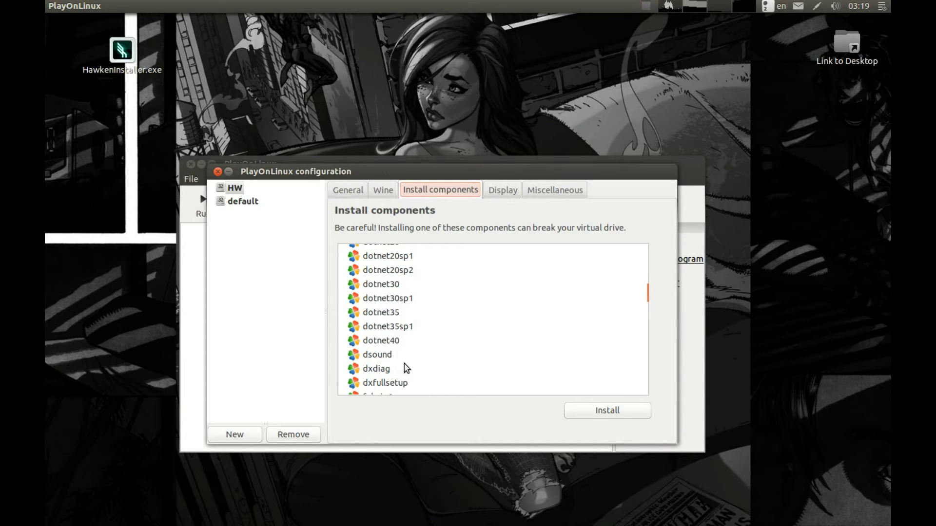
pyautogui.click(388, 366)
pyautogui.click(607, 415)
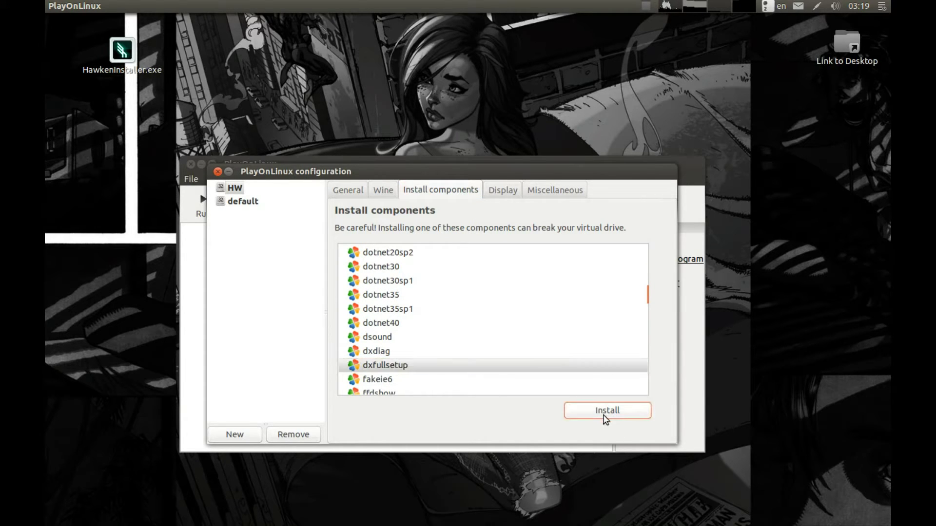
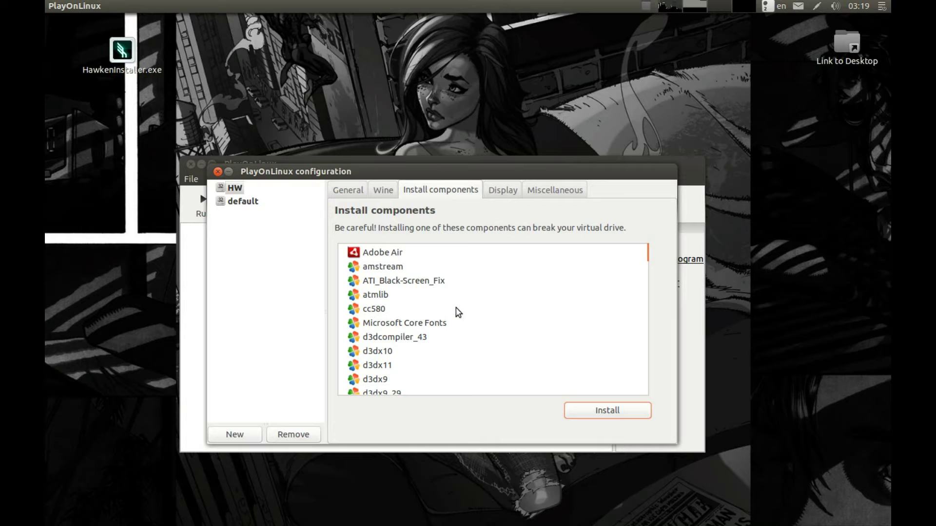
# In the HW drive's Wine graphics settings, emulate a 1280 x 720 virtual desktop.
pyautogui.click(383, 192)
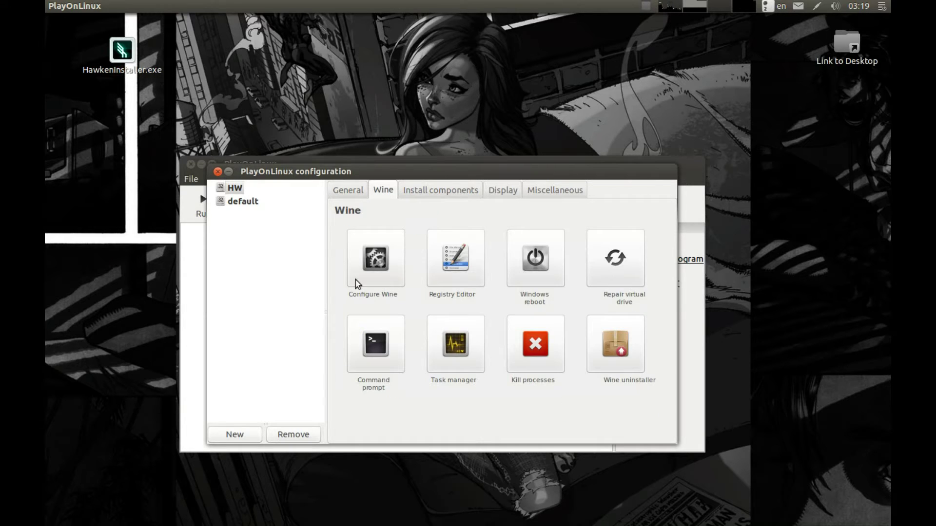
pyautogui.click(390, 269)
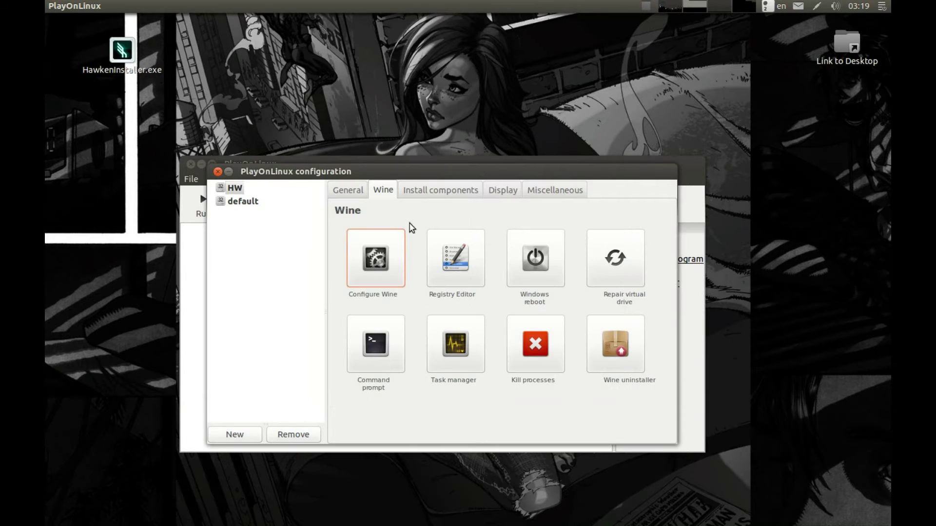
pyautogui.click(181, 51)
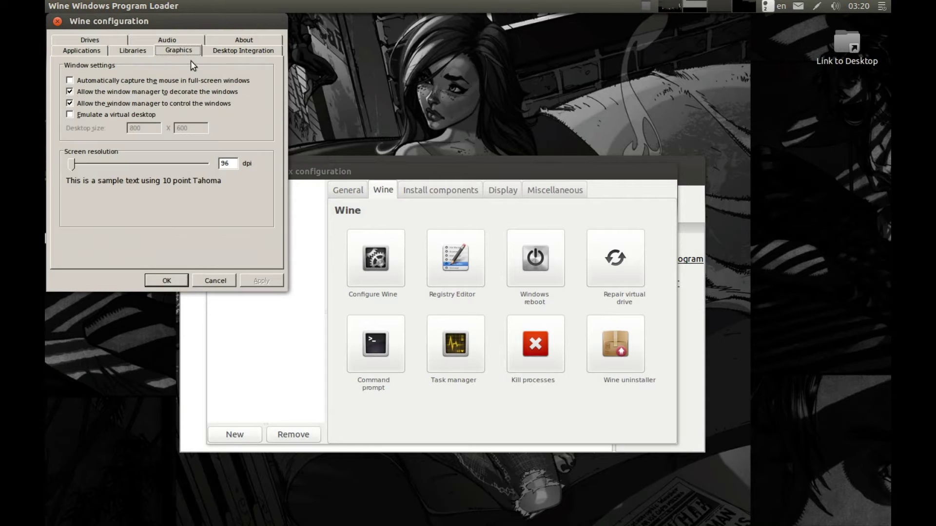
pyautogui.click(104, 115)
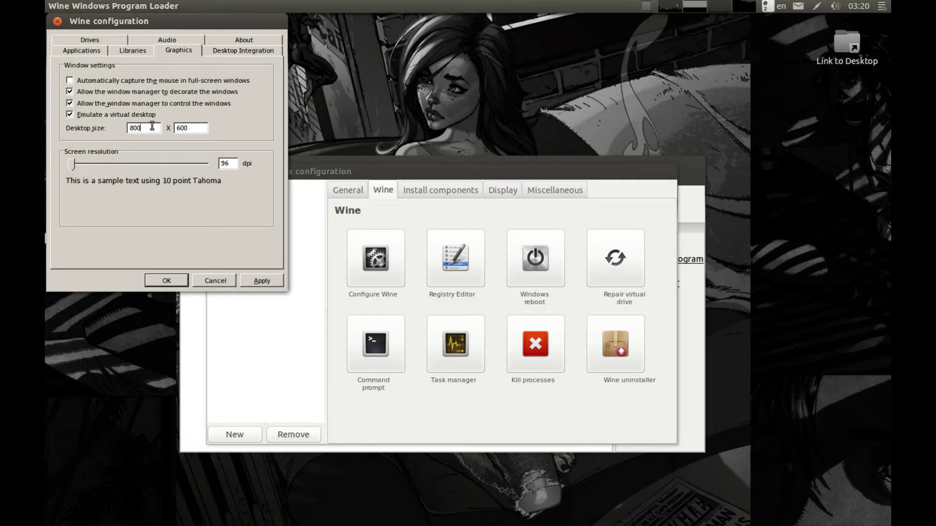
pyautogui.hotkey('shift', 'Home')
pyautogui.write('1')
pyautogui.press('Tab')
pyautogui.write('720')
# Enable mouse capture in full-screen windows, then apply and save the Wine settings.
pyautogui.moveTo(115, 67); pyautogui.dragTo(141, 118)
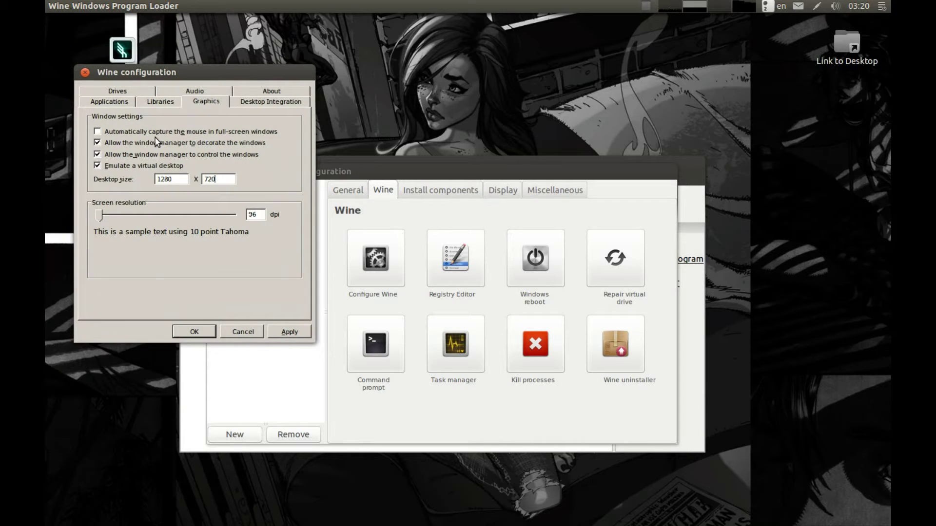
pyautogui.click(219, 132)
pyautogui.click(290, 332)
pyautogui.click(213, 331)
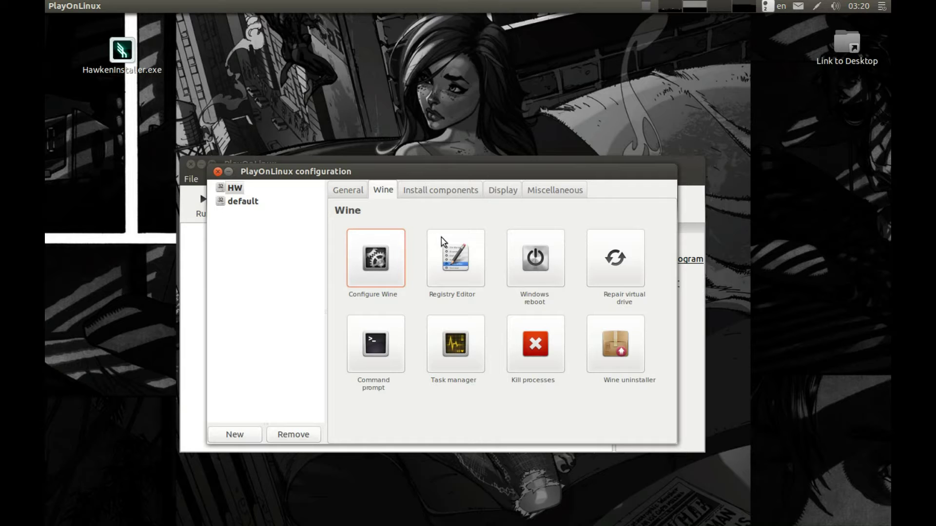
# Enable GLSL Support and set the HW drive's video memory size to 1024.
pyautogui.click(553, 193)
pyautogui.click(508, 192)
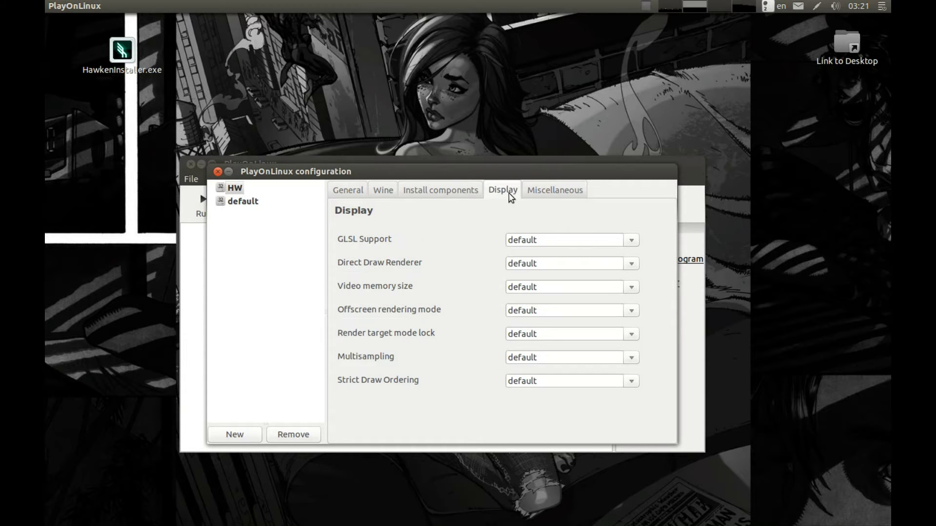
pyautogui.click(625, 239)
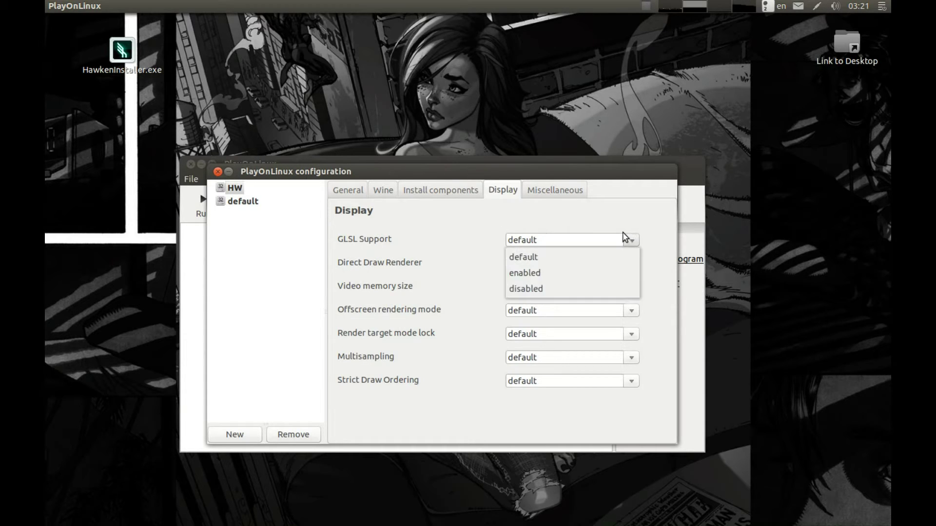
pyautogui.click(593, 272)
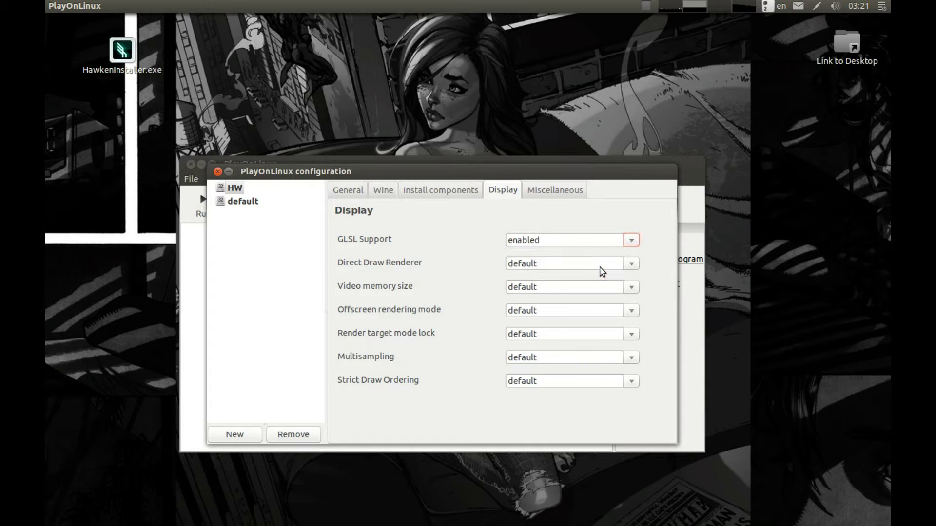
pyautogui.click(632, 287)
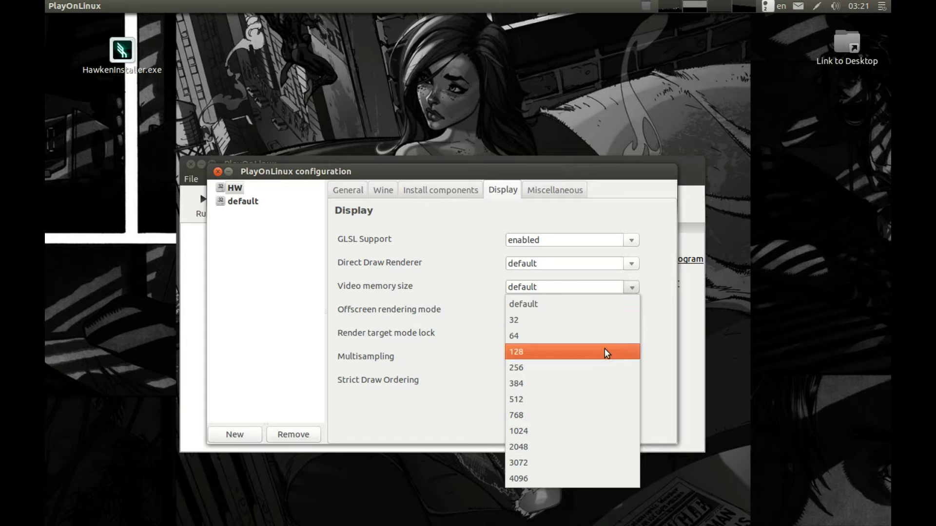
pyautogui.click(593, 431)
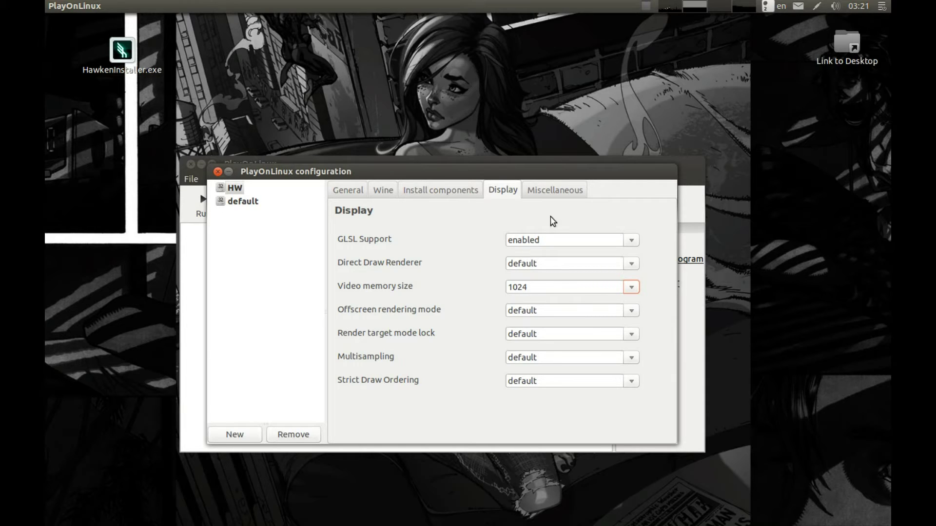
pyautogui.click(536, 189)
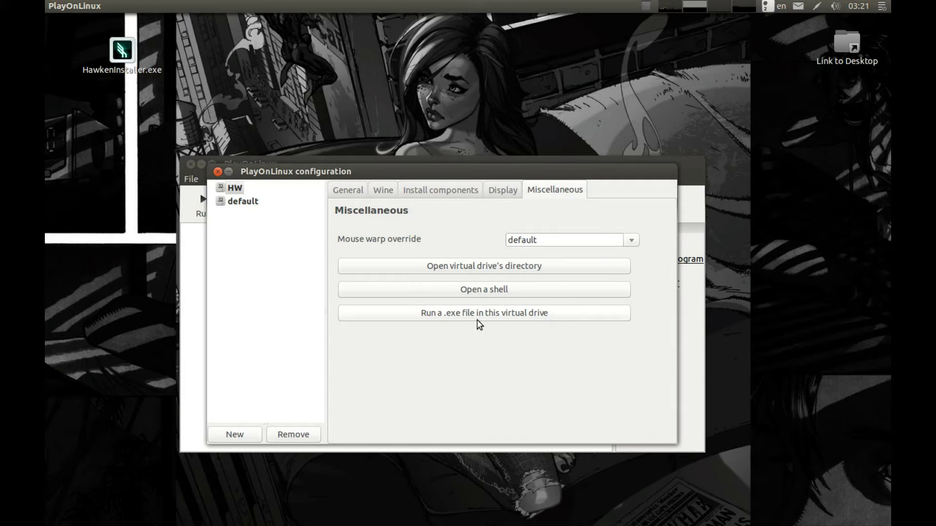
# Run Desktop/HawkenInstaller.exe inside the HW virtual drive.
pyautogui.click(520, 316)
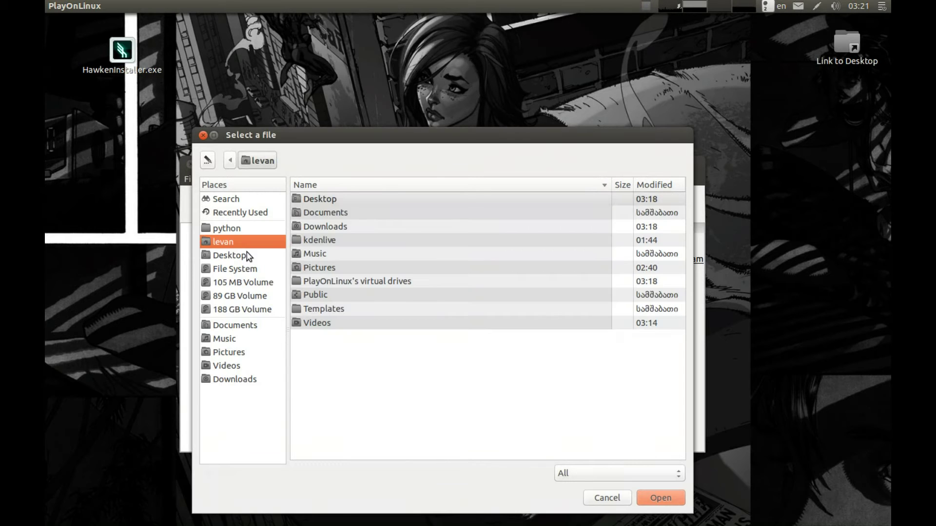
pyautogui.click(246, 254)
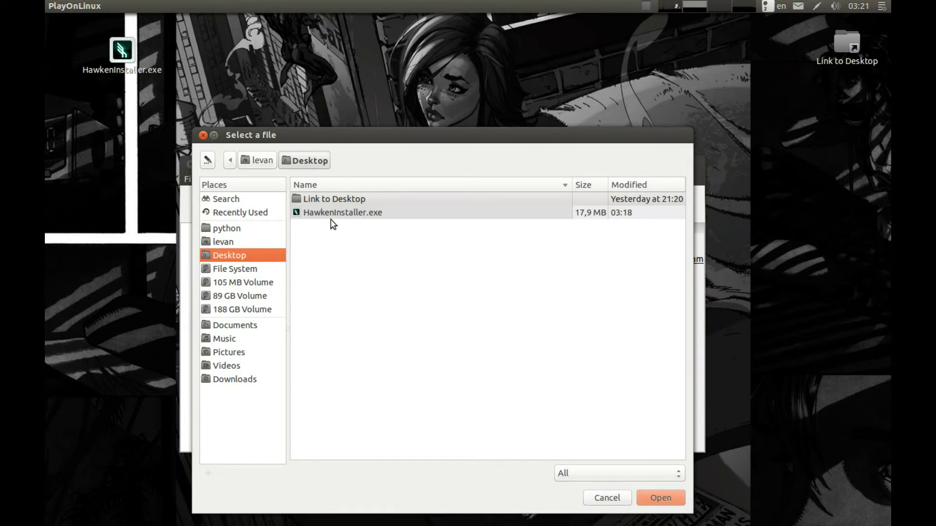
pyautogui.doubleClick(342, 214)
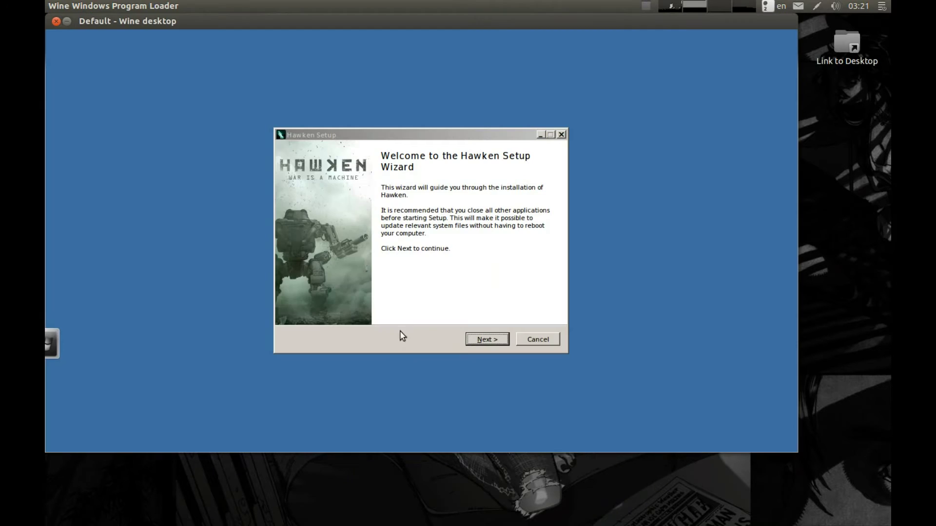
# Accept the license, install Hawken into the default folder, and finish the setup wizard.
pyautogui.click(491, 344)
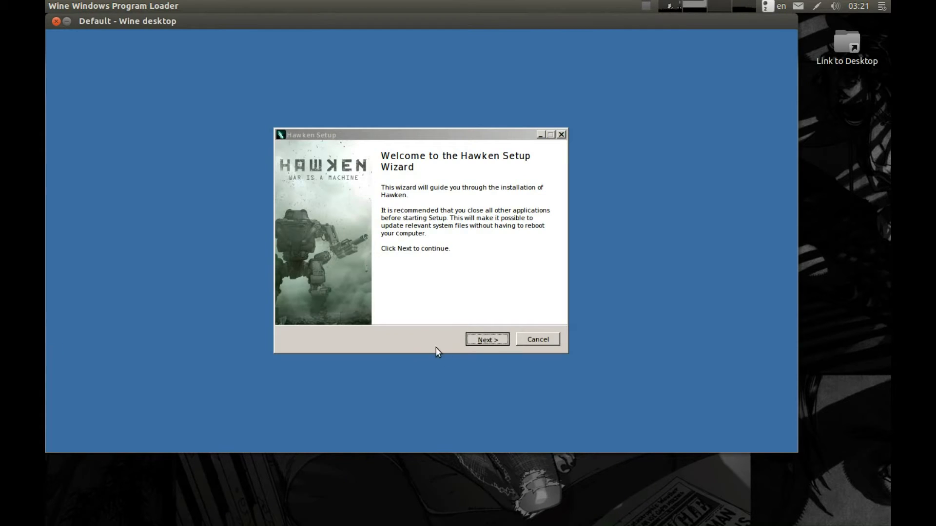
pyautogui.click(487, 339)
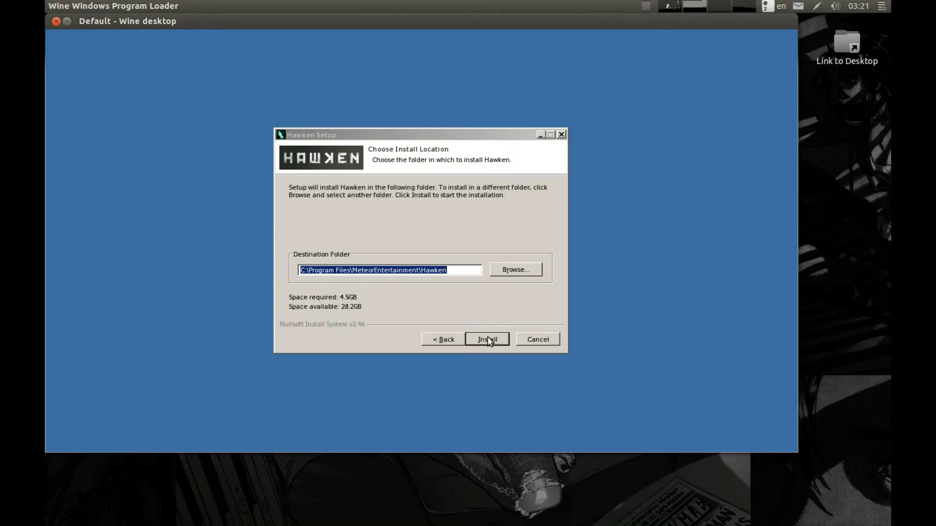
pyautogui.click(452, 341)
pyautogui.scroll(-3, 550, 226)
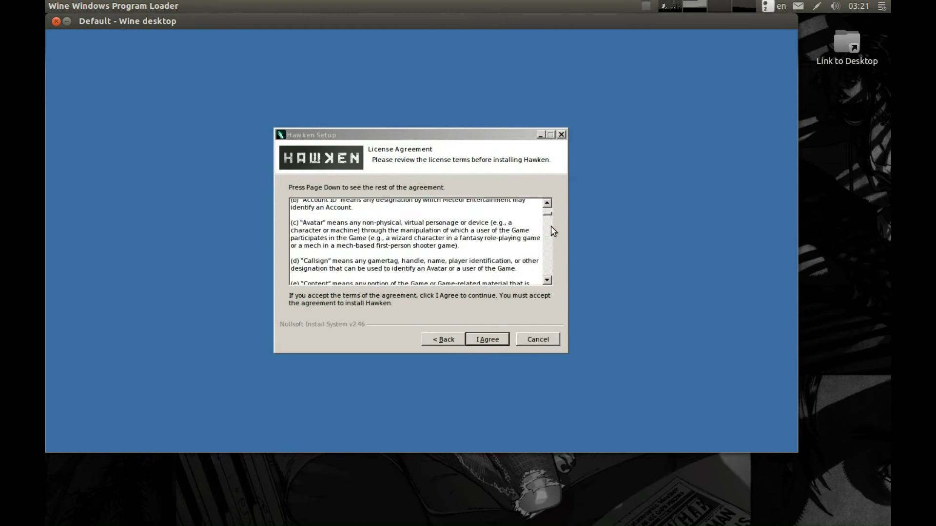
pyautogui.scroll(-3, 550, 226)
pyautogui.click(507, 341)
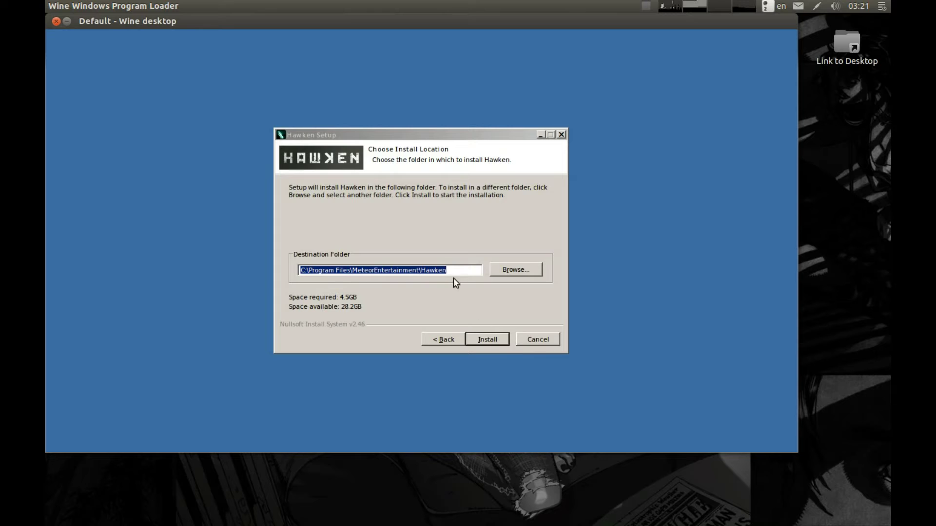
pyautogui.click(492, 339)
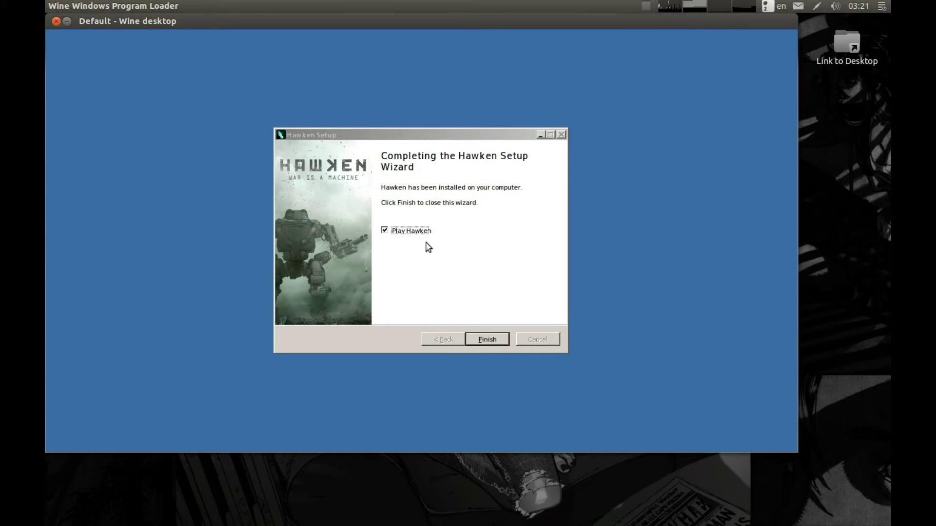
pyautogui.click(487, 342)
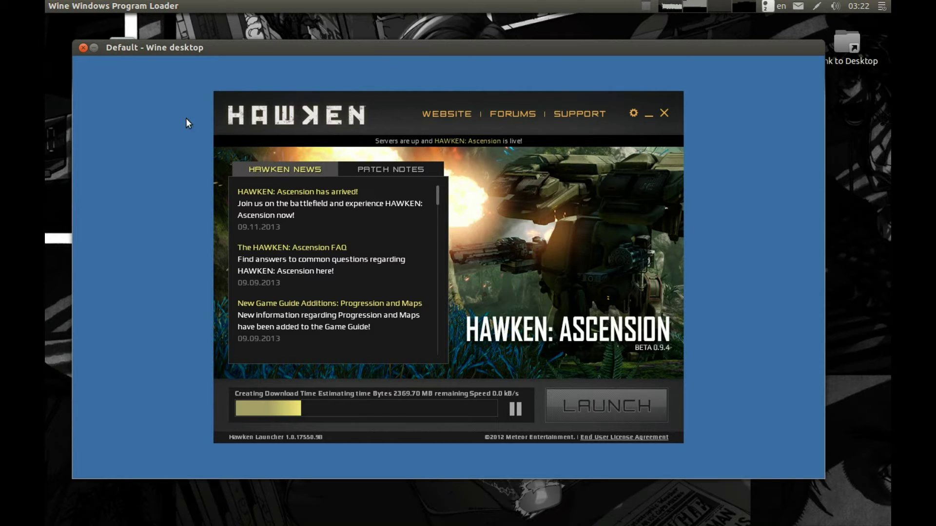
# Open the desktop application search while the Hawken download runs.
pyautogui.click(63, 31)
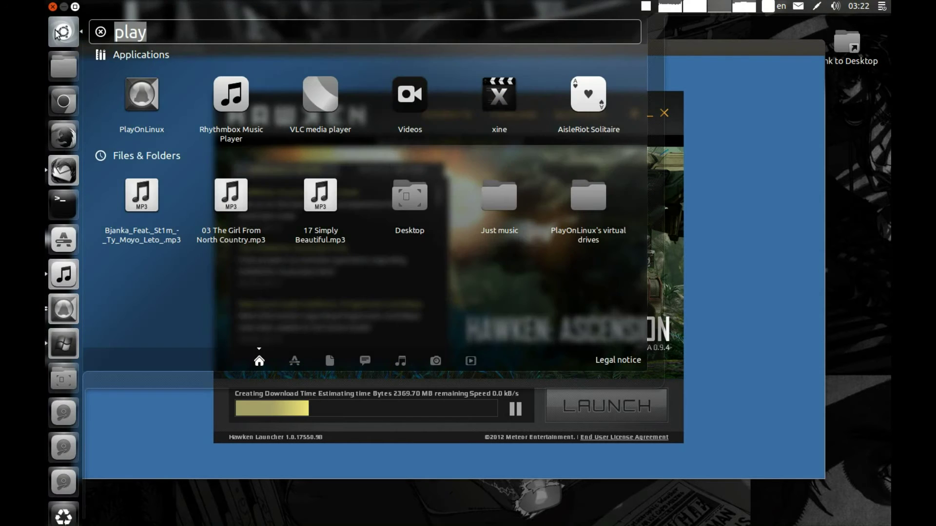
# Launch PulseAudio Volume Control from a 'pu' Dash search and show its Recording tab.
pyautogui.write('pu')
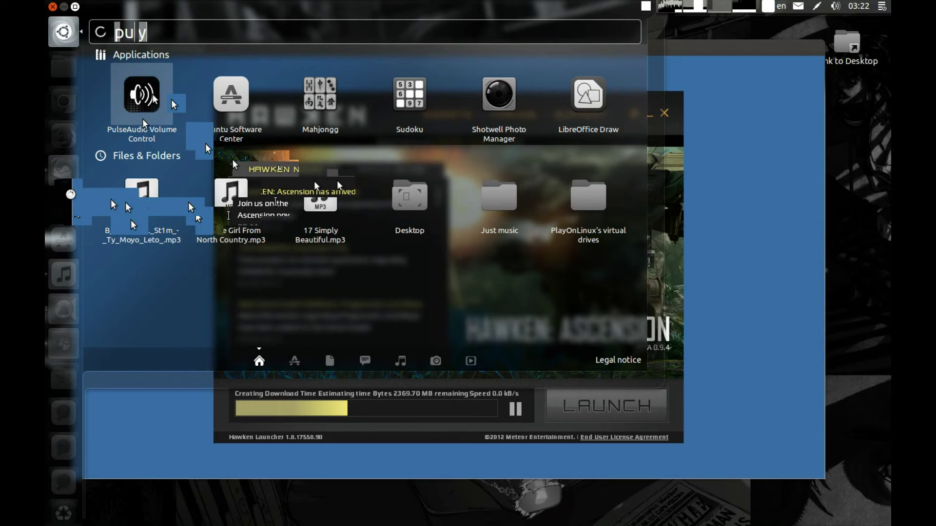
pyautogui.click(731, 418)
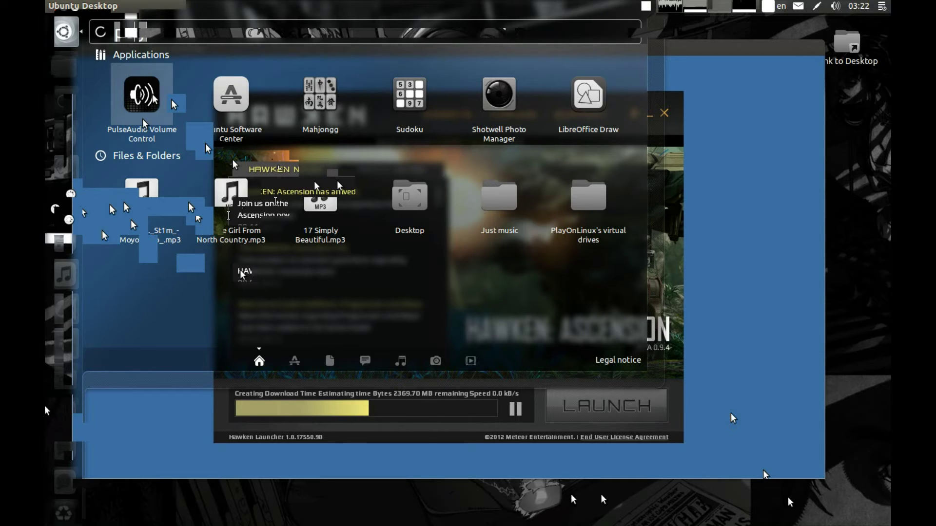
pyautogui.moveTo(46, 412)
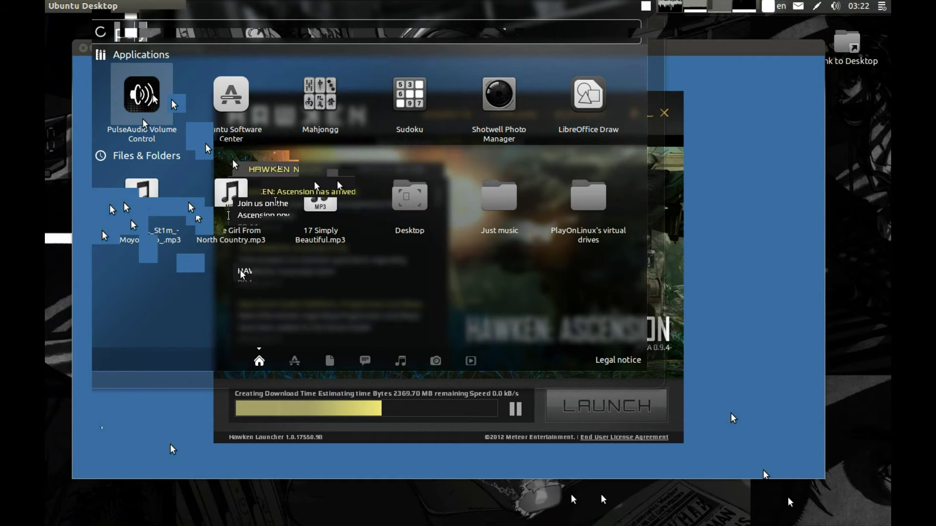
pyautogui.click(435, 124)
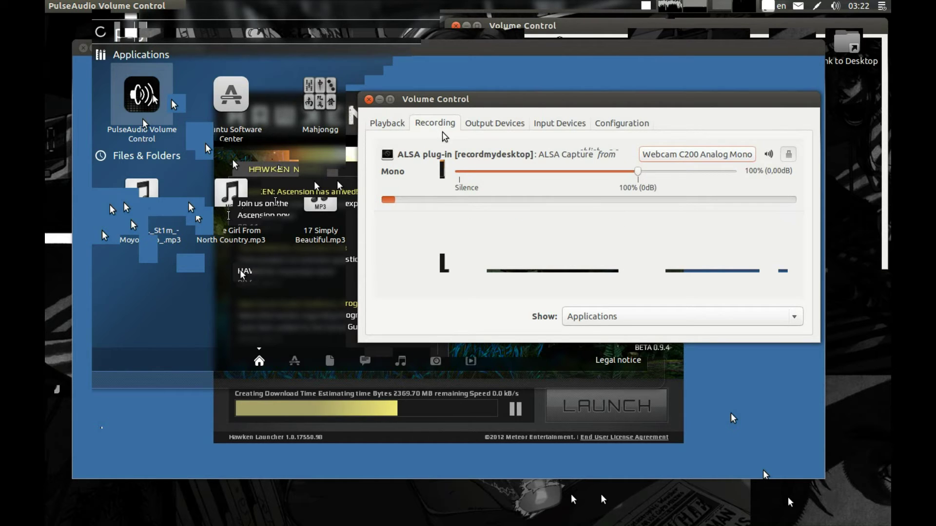
# Close Volume Control and pause the screen recorder while the launcher patches.
pyautogui.click(368, 99)
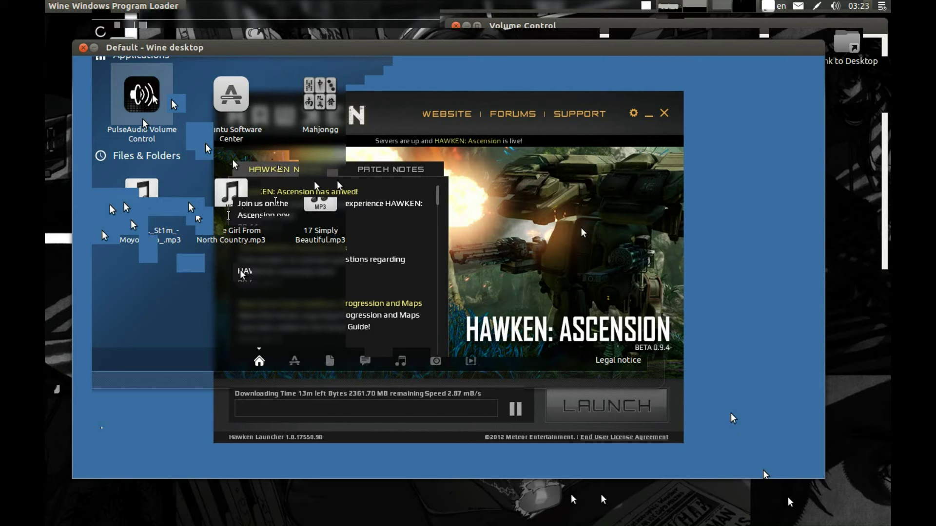
pyautogui.click(645, 6)
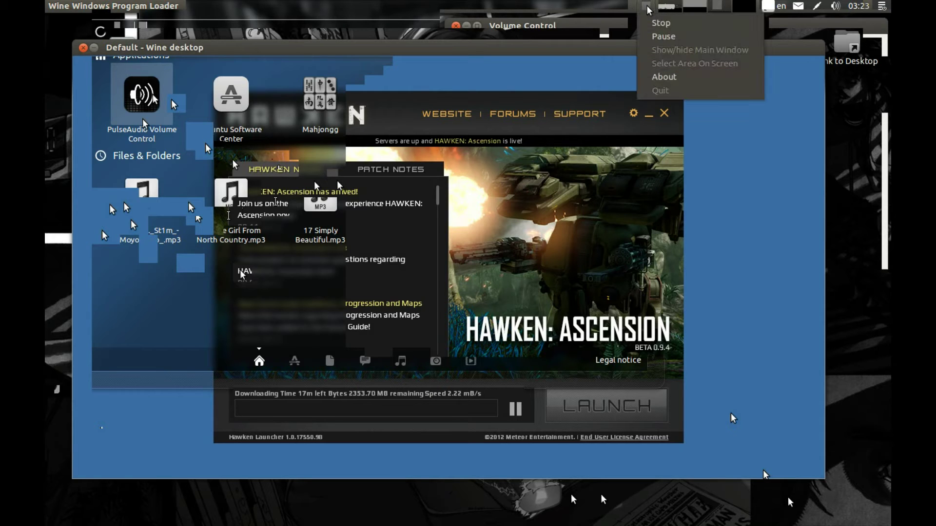
pyautogui.click(664, 37)
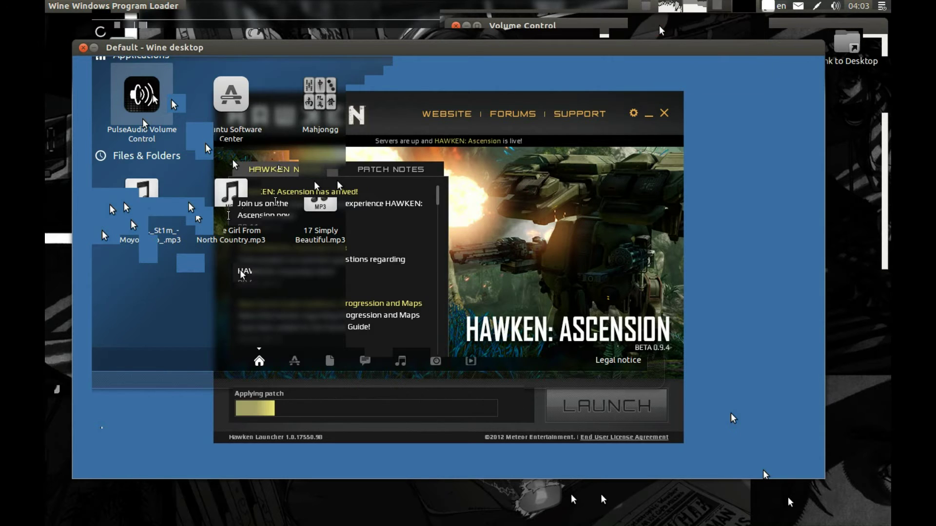
pyautogui.moveTo(46, 216)
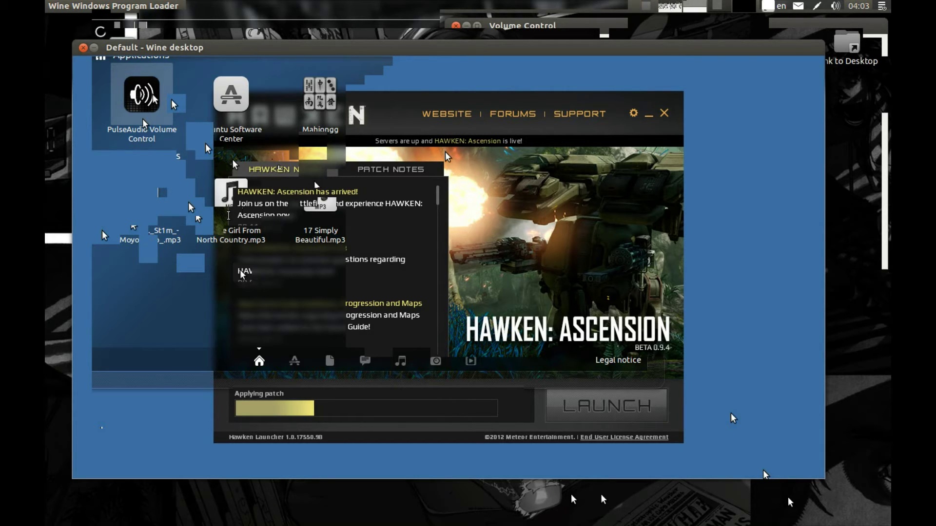
pyautogui.moveTo(48, 418)
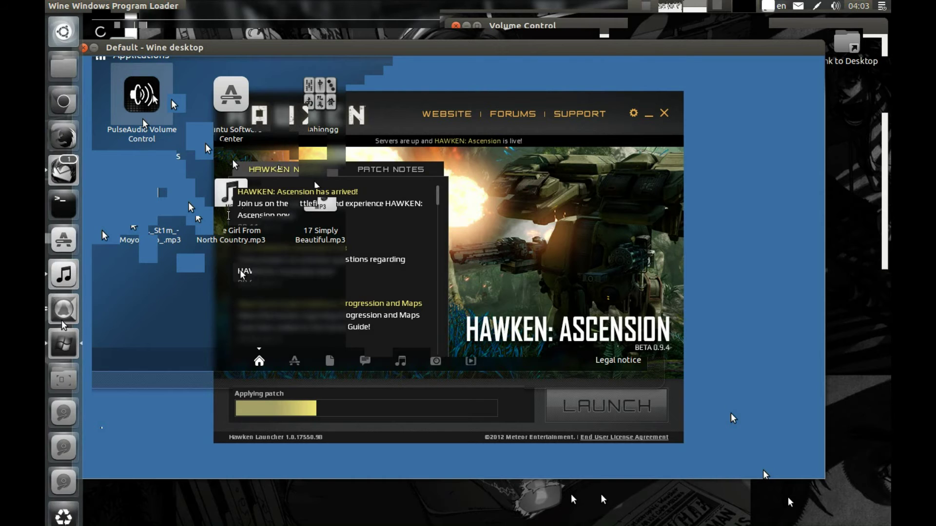
# Start Rhythmbox playback from its launcher menu while the Hawken patch runs.
pyautogui.rightClick(70, 281)
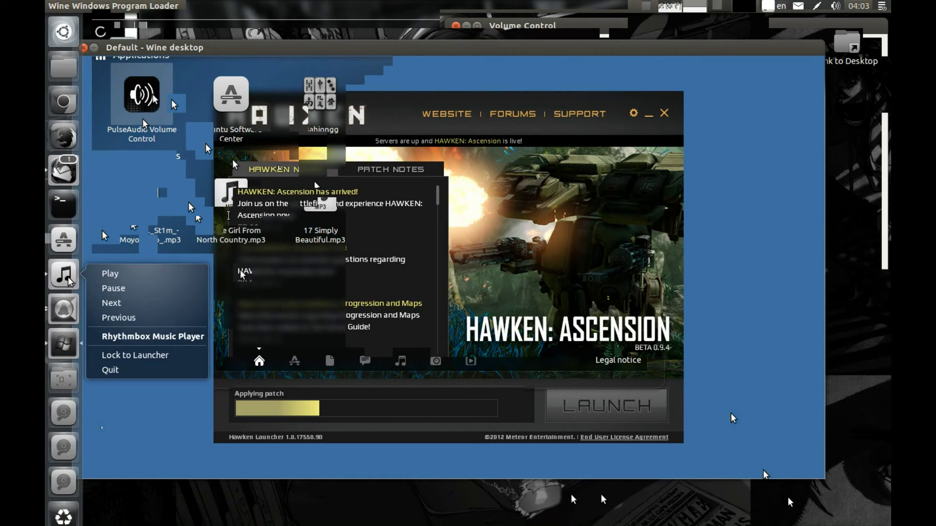
pyautogui.click(105, 274)
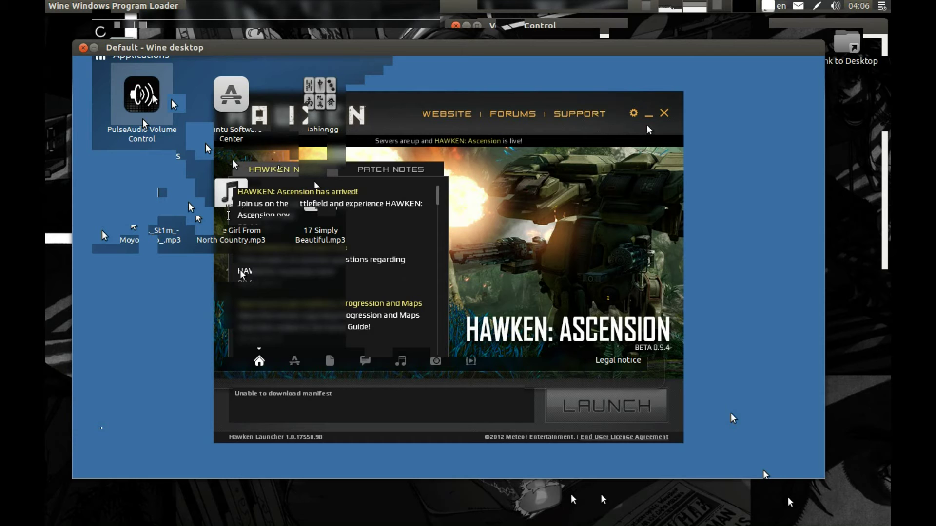
# Close the launcher and create a HawkenLauncher shortcut to HawkenLauncher.exe from the HW drive.
pyautogui.click(664, 113)
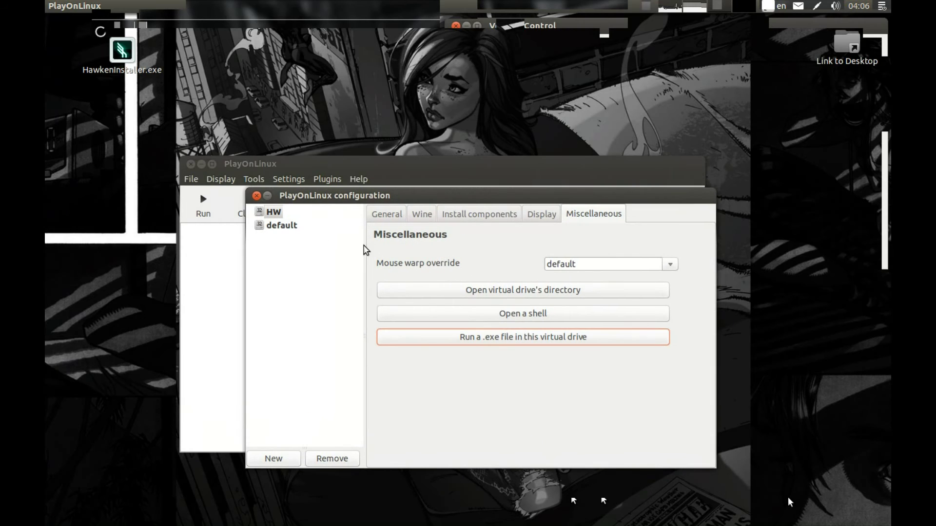
pyautogui.click(383, 218)
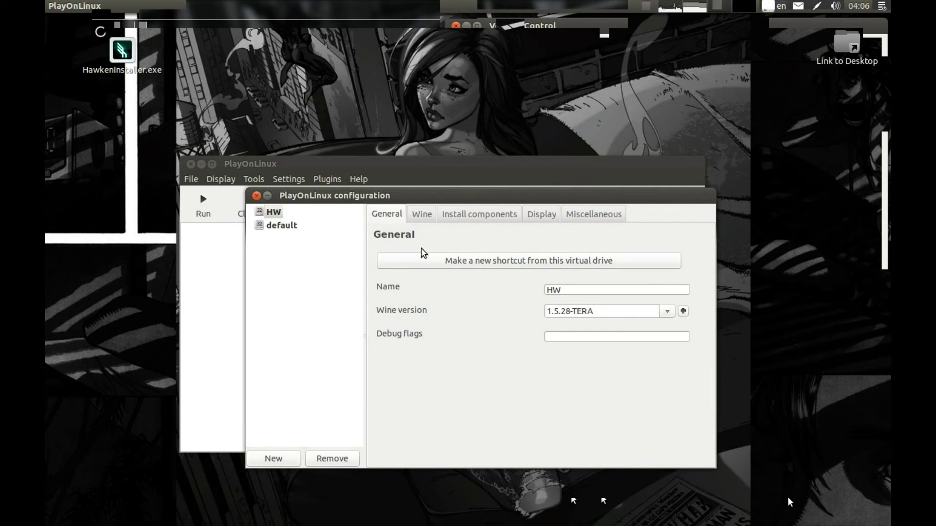
pyautogui.click(507, 263)
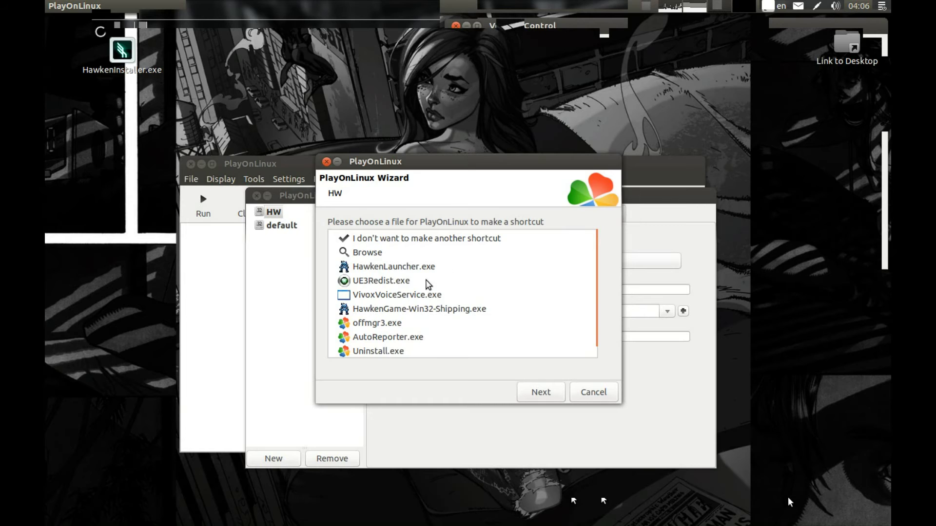
pyautogui.scroll(-1, 392, 298)
pyautogui.scroll(1, 387, 300)
pyautogui.click(375, 266)
pyautogui.doubleClick(414, 267)
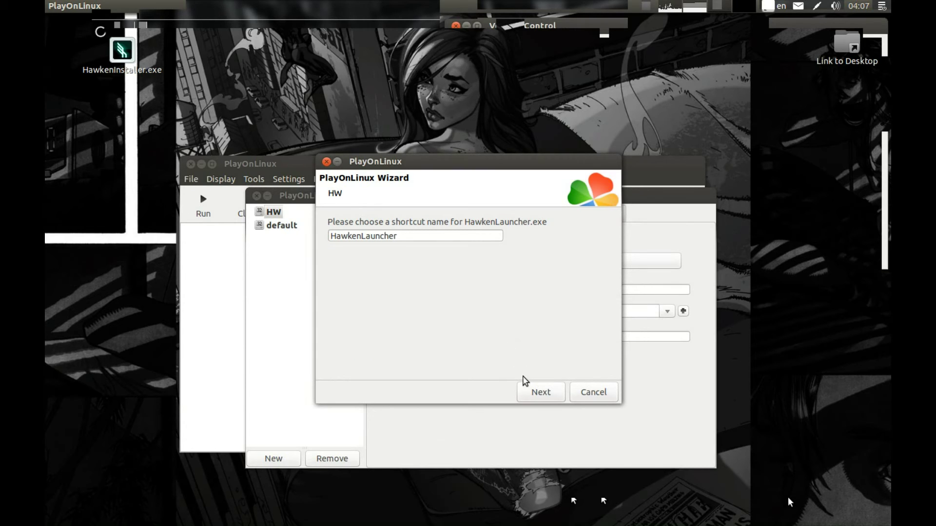
pyautogui.click(552, 397)
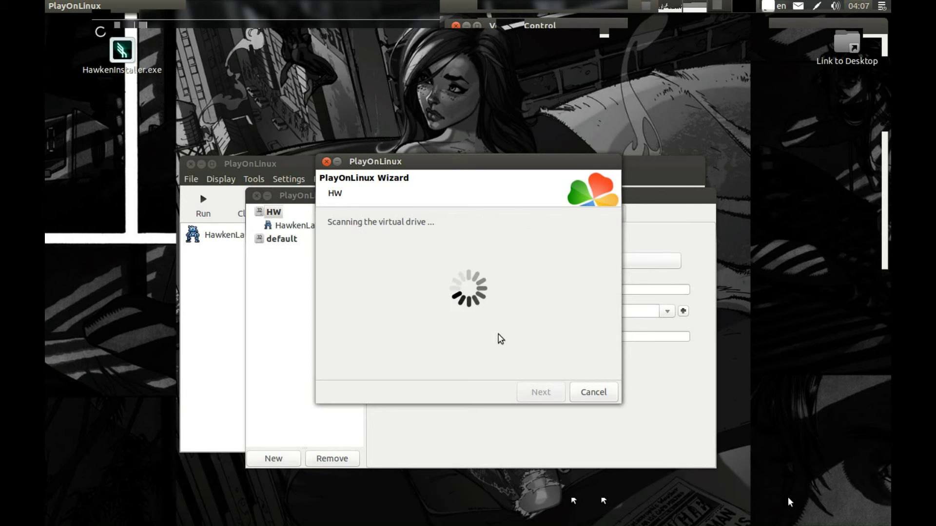
pyautogui.click(326, 161)
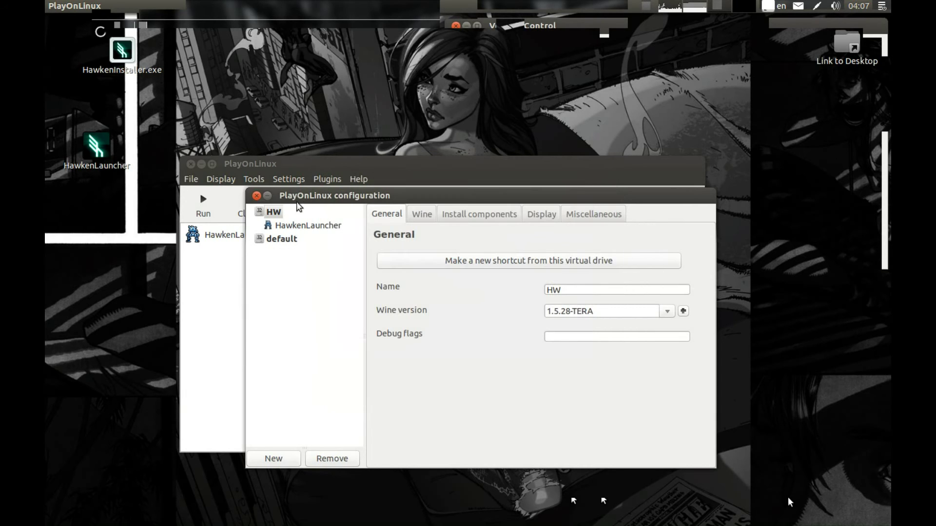
# Check the HW drive's Display settings, close the configuration, and select HawkenLauncher.
pyautogui.click(541, 215)
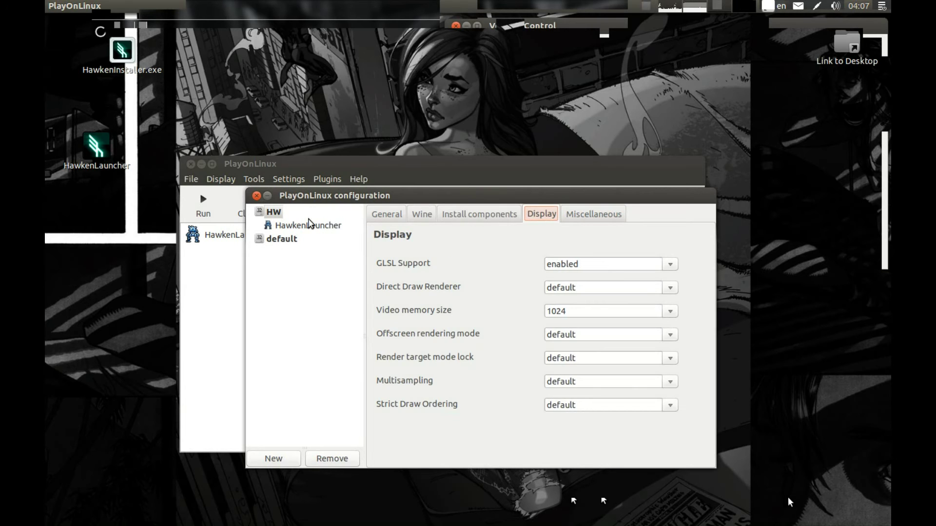
pyautogui.click(256, 195)
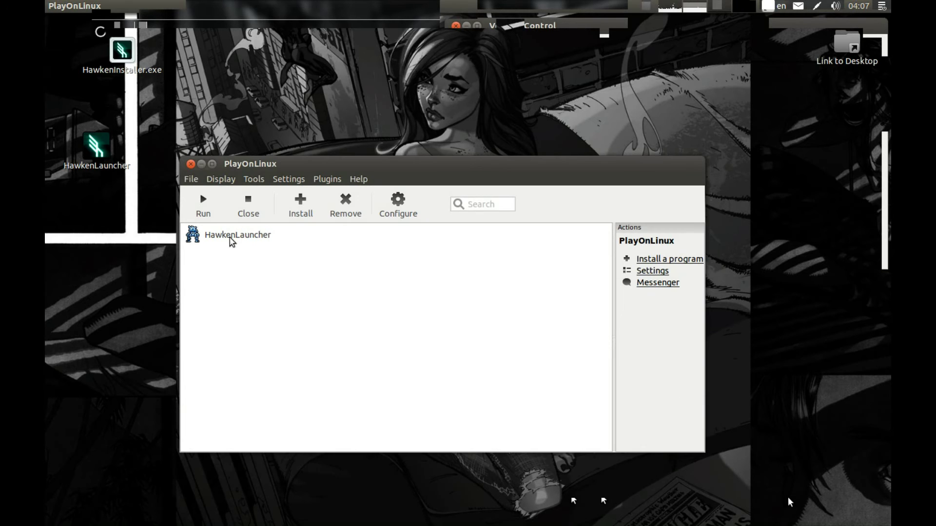
pyautogui.click(230, 239)
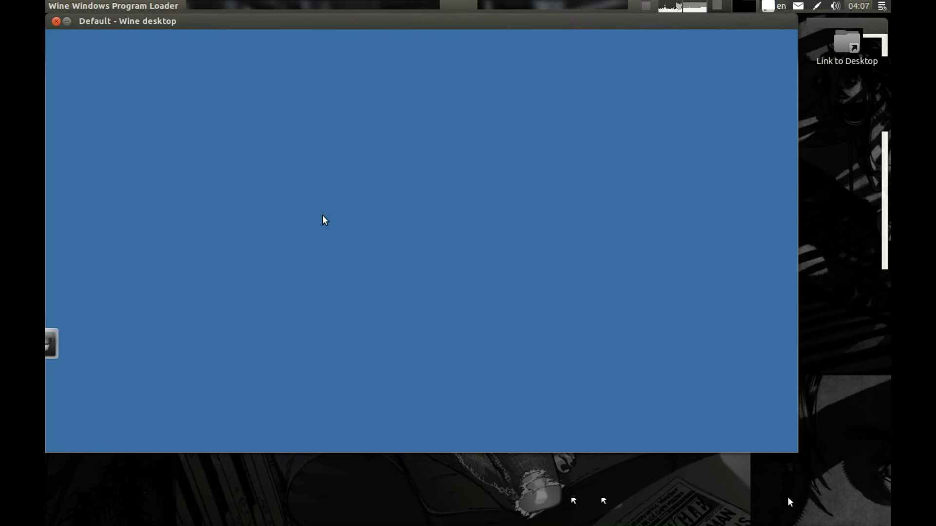
# Drag the Wine desktop window into place while Hawken Launcher loads.
pyautogui.moveTo(310, 32); pyautogui.dragTo(348, 61)
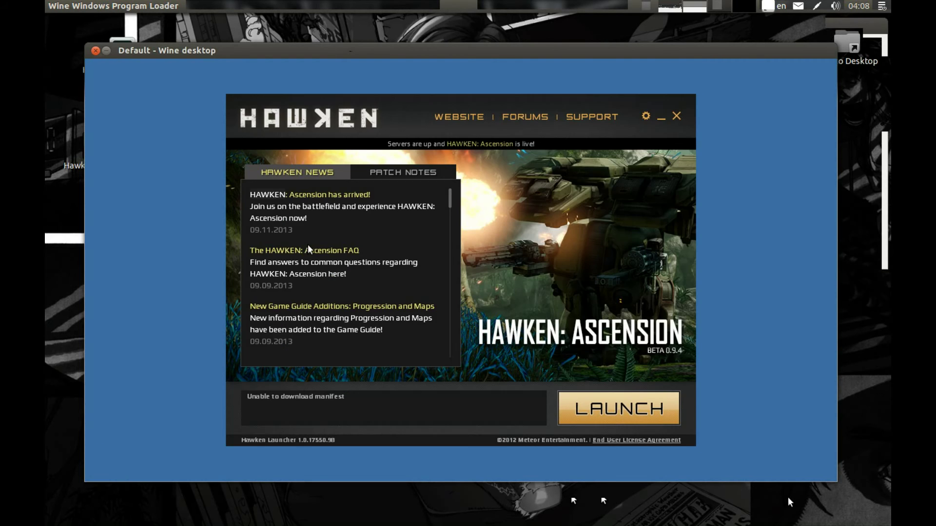
# Launch Hawken from the Hawken Launcher and wait for its login screen.
pyautogui.click(610, 408)
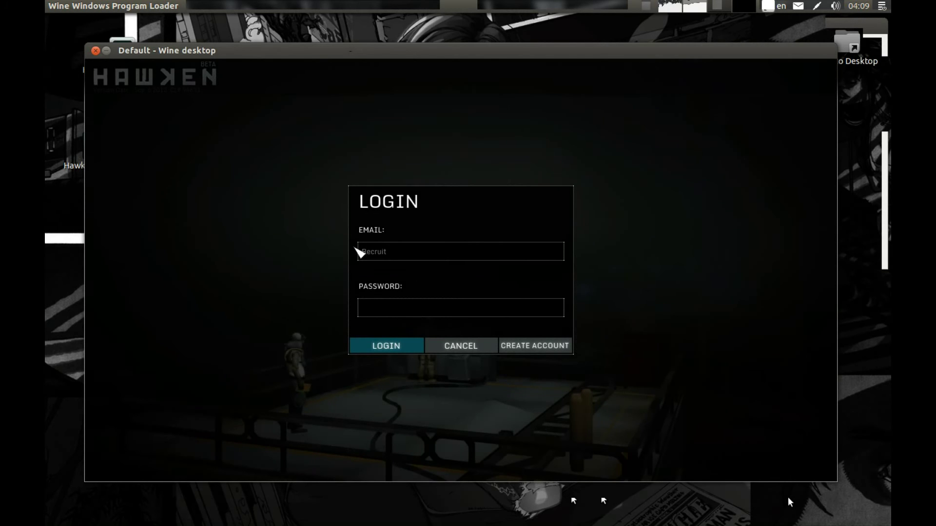
# Replace the 'Recruit' placeholder with the account e-mail, enter the account password, and log in.
pyautogui.click(393, 257)
pyautogui.press('BackSpace')
pyautogui.press('BackSpace')
pyautogui.press('BackSpace')
pyautogui.press('BackSpace')
pyautogui.press('BackSpace')
pyautogui.press('BackSpace')
pyautogui.press('BackSpace')
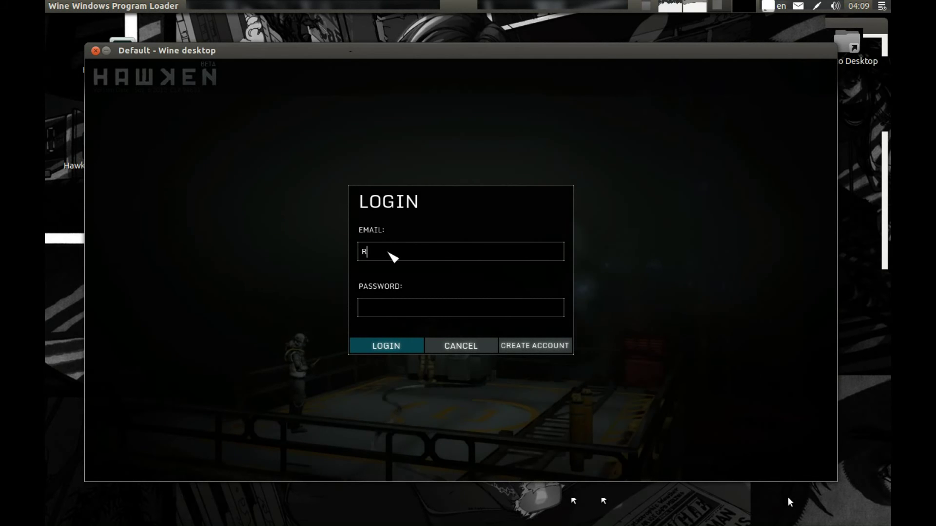
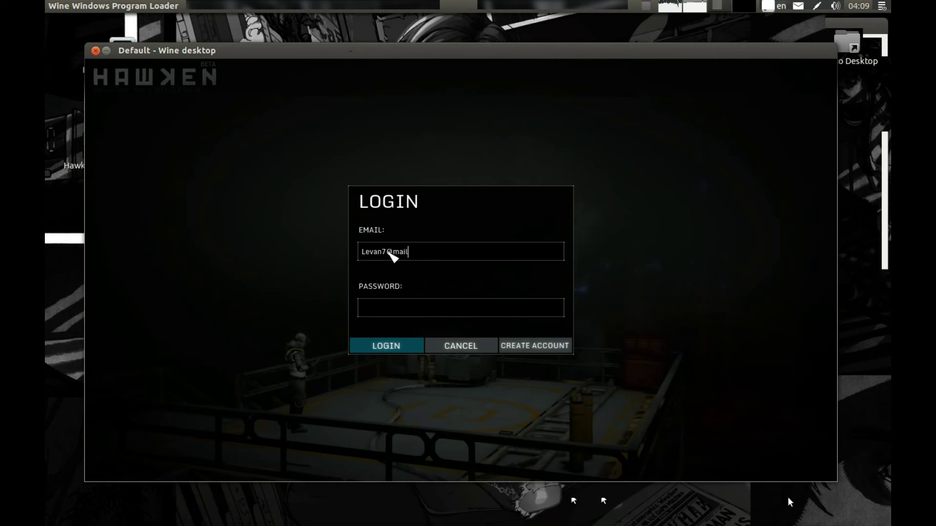
pyautogui.press('Tab')
pyautogui.write('***********')
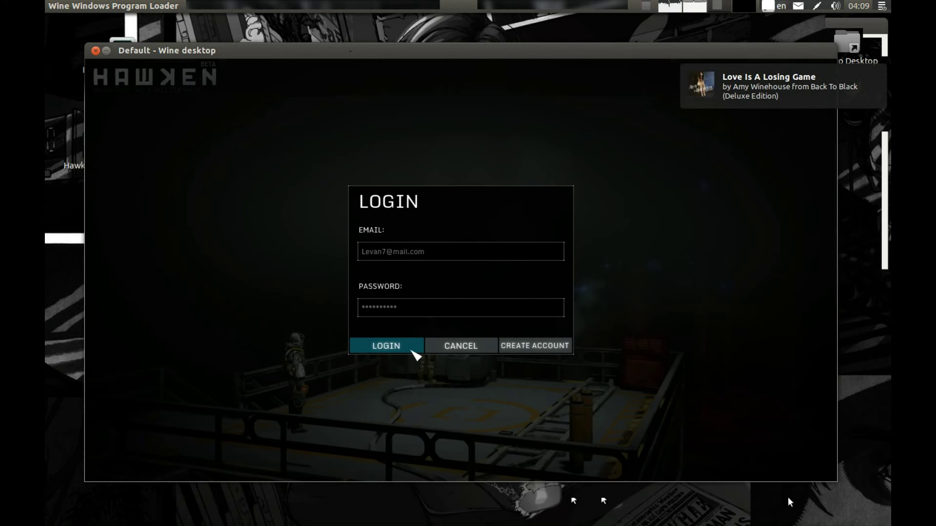
pyautogui.click(412, 350)
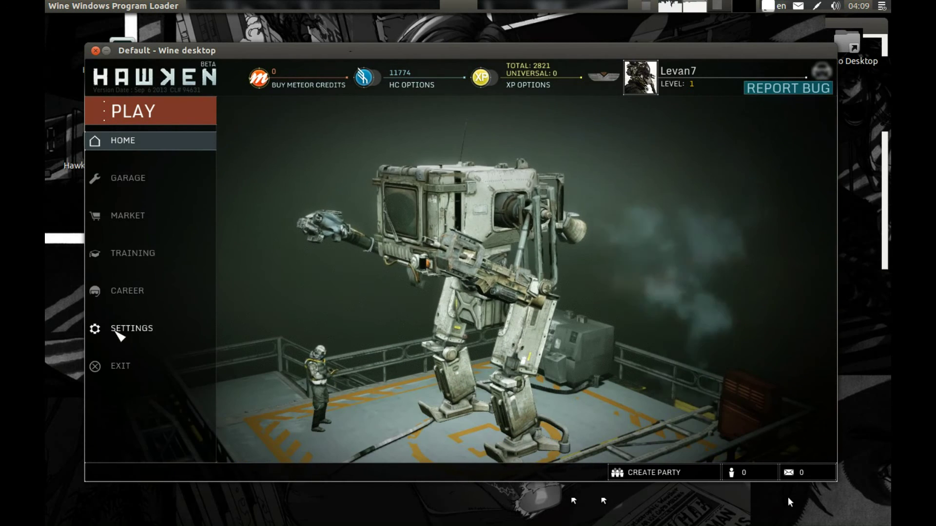
# Set Texture Detail and Graphics Quality to Low in Hawken's Video Settings.
pyautogui.click(129, 330)
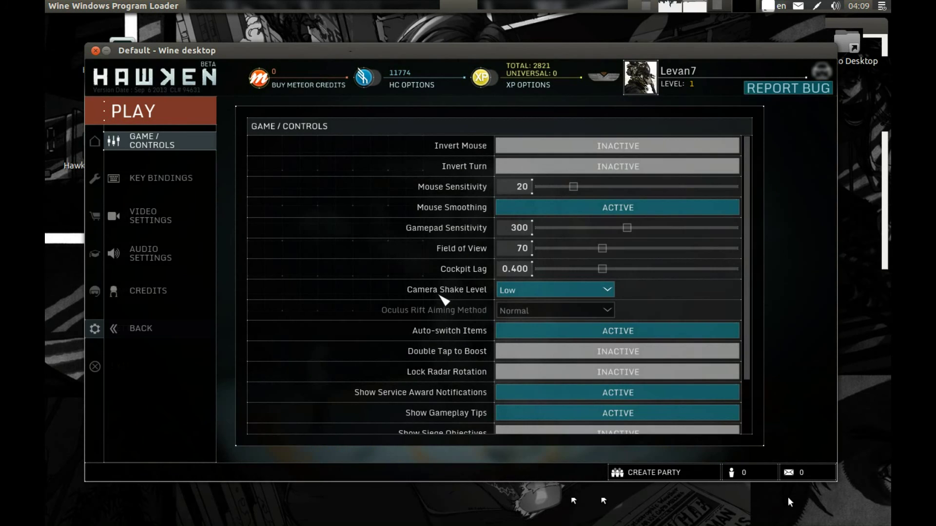
pyautogui.click(151, 261)
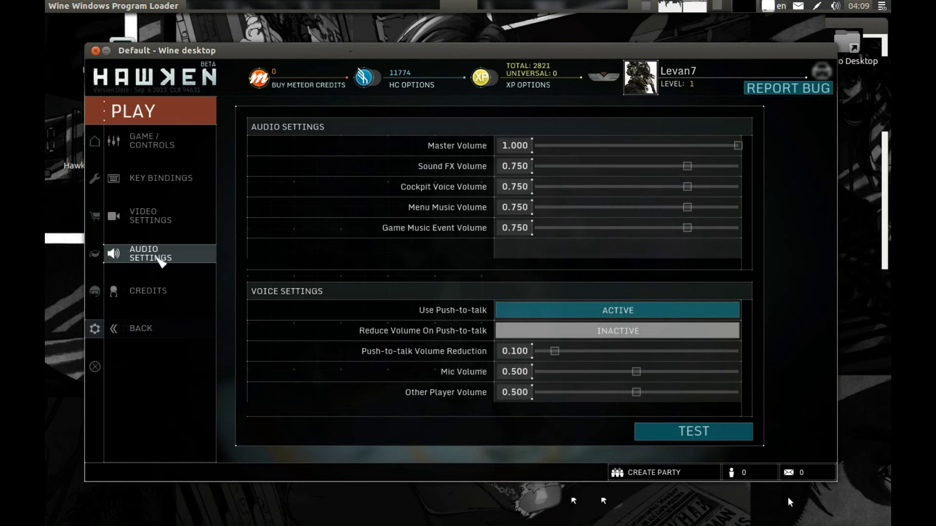
pyautogui.click(158, 217)
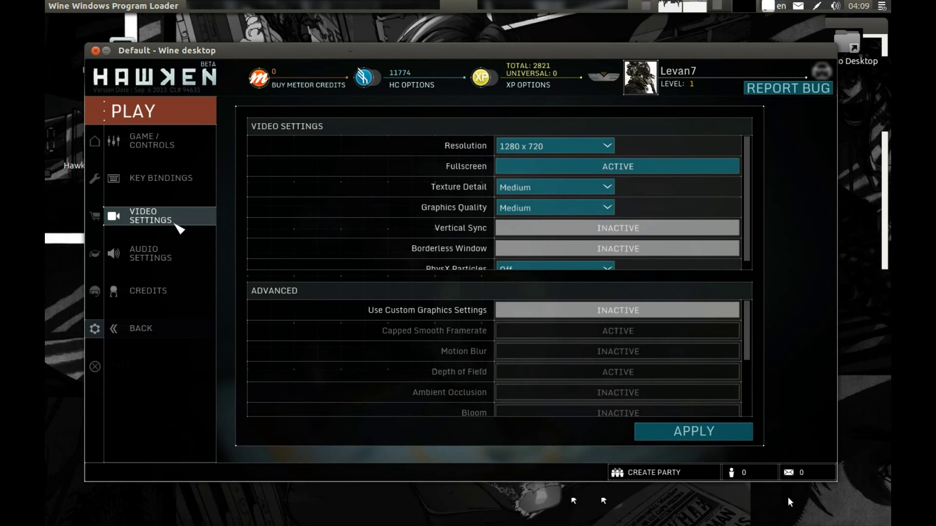
pyautogui.click(599, 191)
pyautogui.click(561, 200)
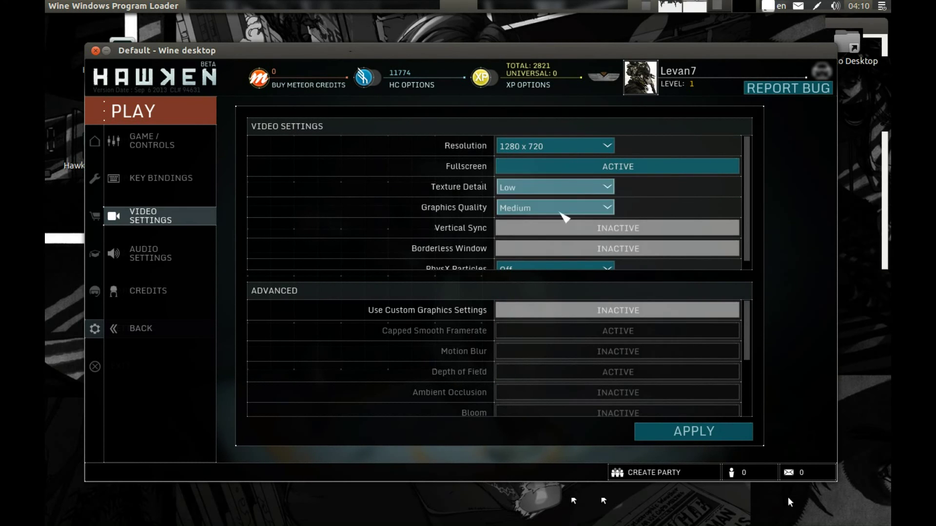
pyautogui.click(561, 208)
pyautogui.click(560, 220)
pyautogui.scroll(-3, 565, 312)
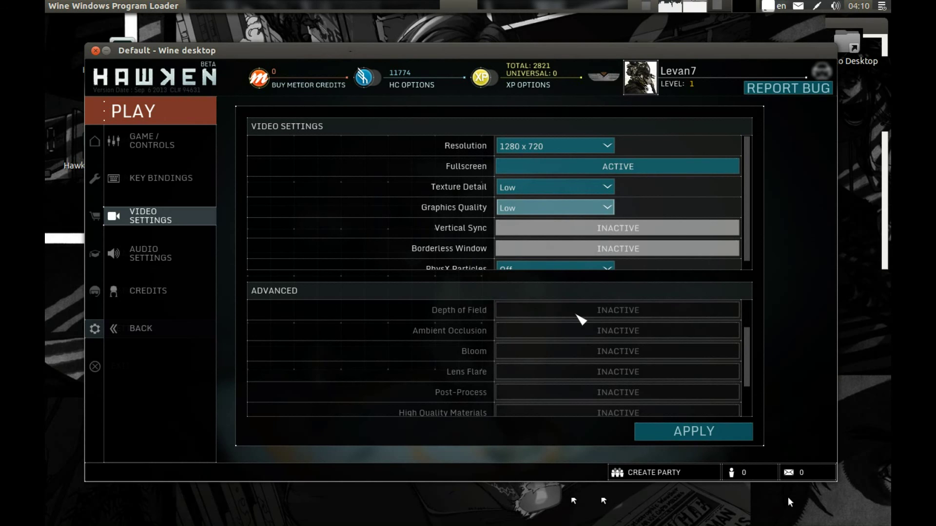
pyautogui.scroll(3, 580, 319)
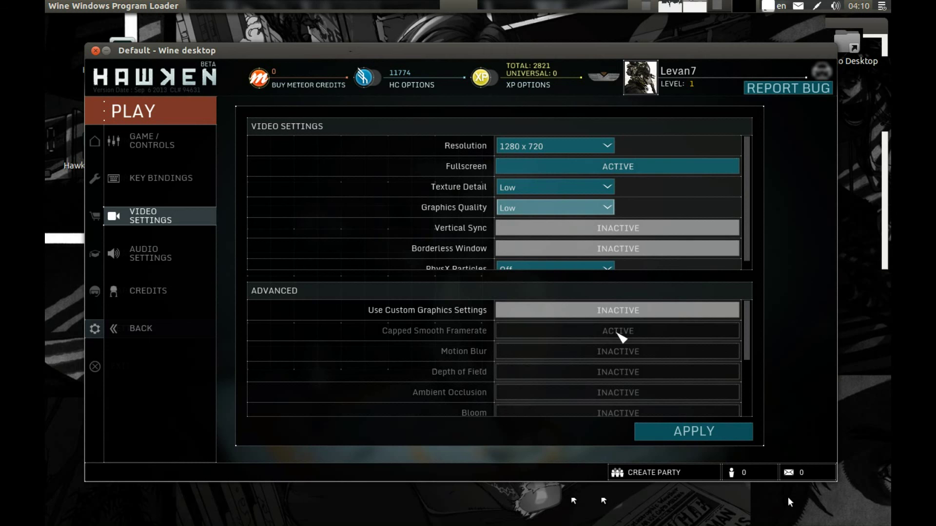
pyautogui.click(171, 364)
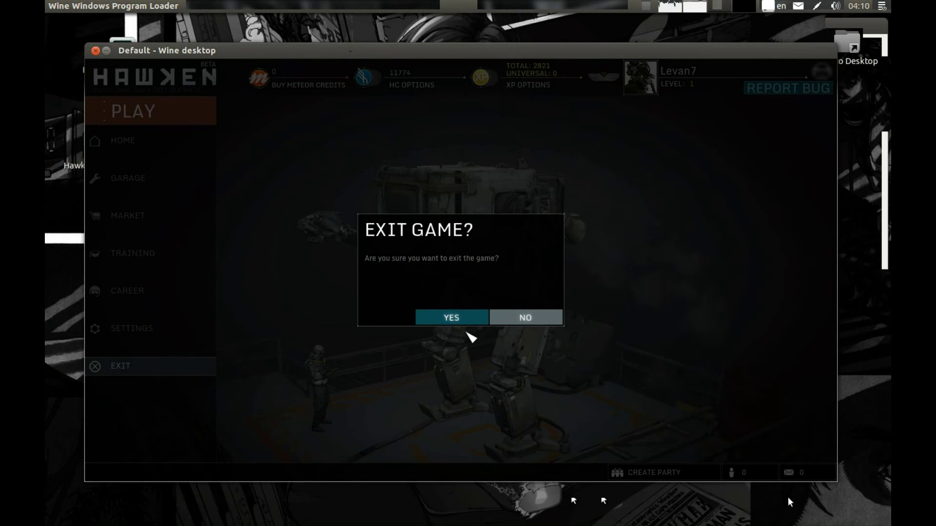
# Confirm exiting Hawken and close the Hawken launcher.
pyautogui.click(471, 320)
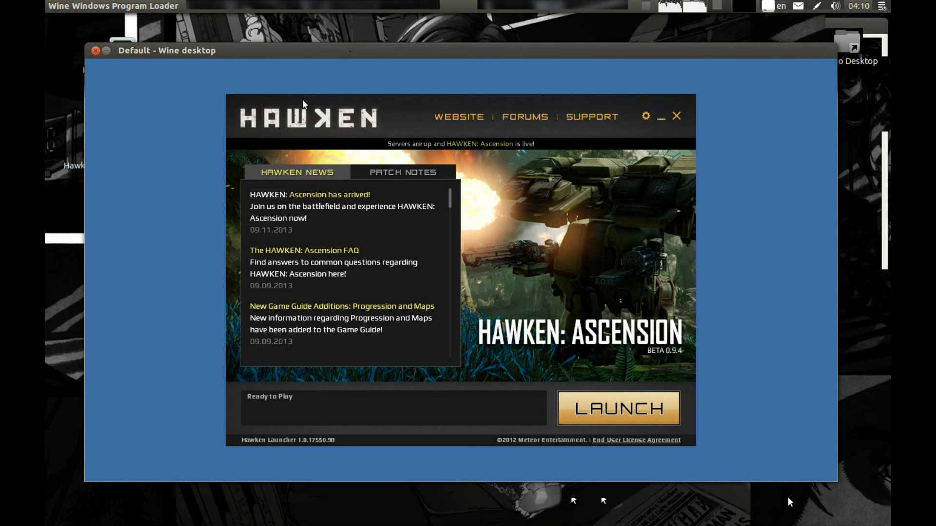
pyautogui.click(676, 117)
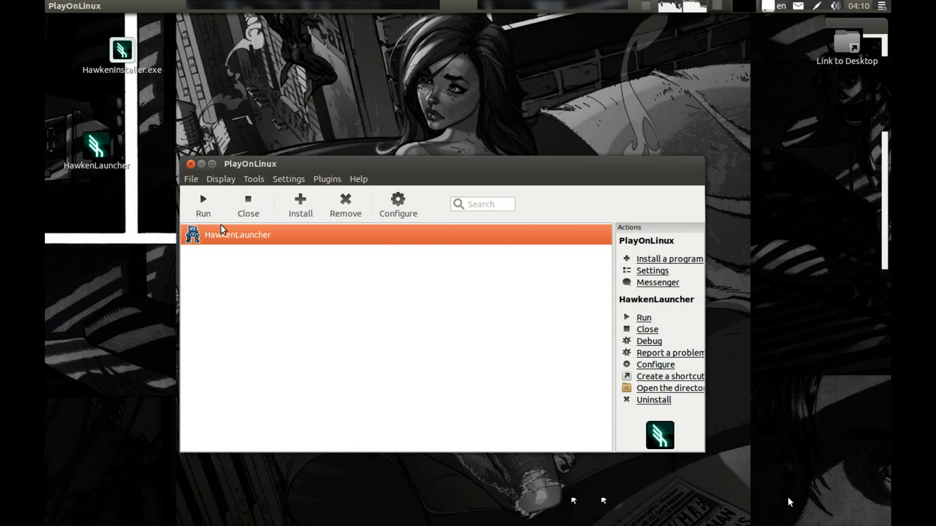
# Open HawkenLauncher's program directory from its Miscellaneous configuration page.
pyautogui.click(421, 215)
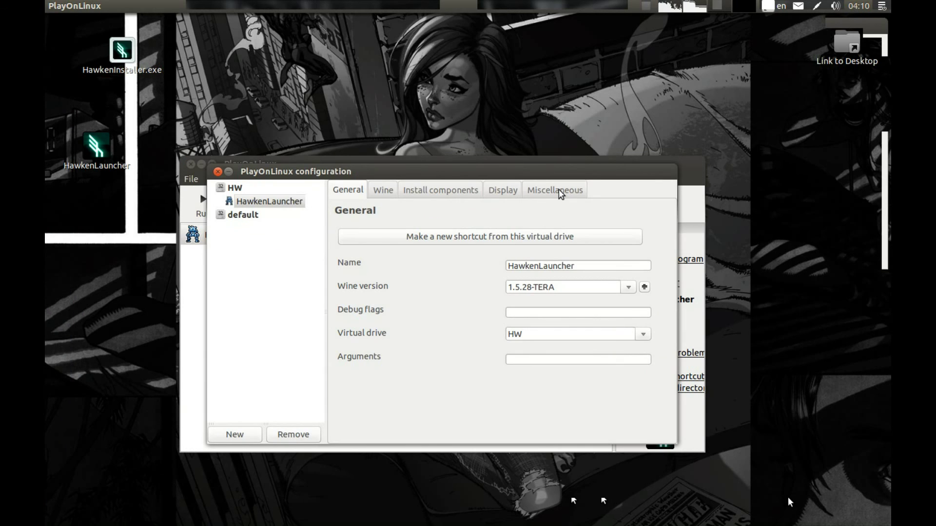
pyautogui.click(560, 191)
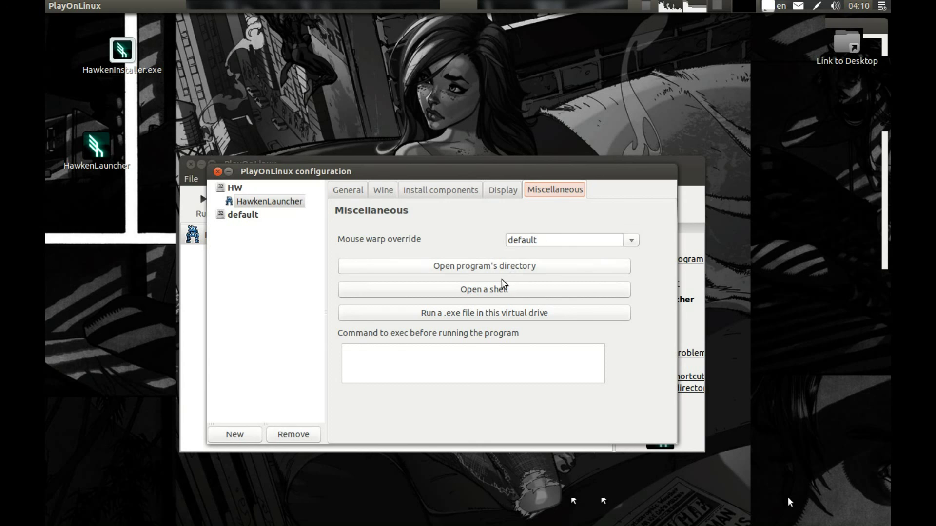
pyautogui.click(527, 267)
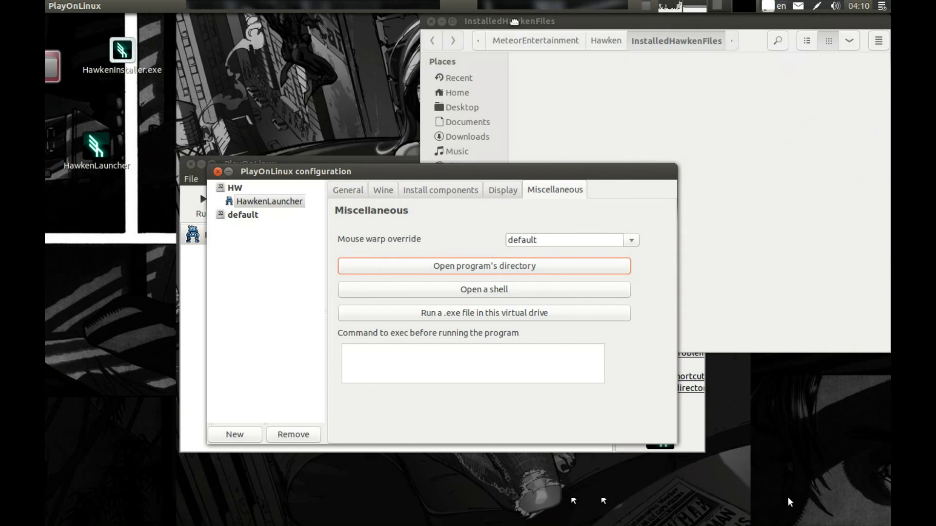
# Browse to InstalledHawkenFiles/Engine/Config and open BaseSystemSettings.ini in the text editor.
pyautogui.moveTo(514, 22); pyautogui.dragTo(371, 133)
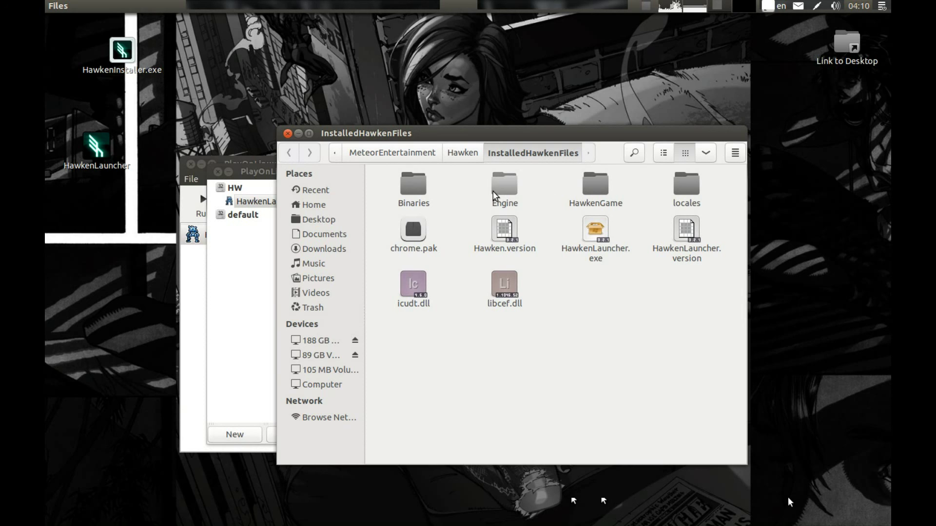
pyautogui.doubleClick(419, 187)
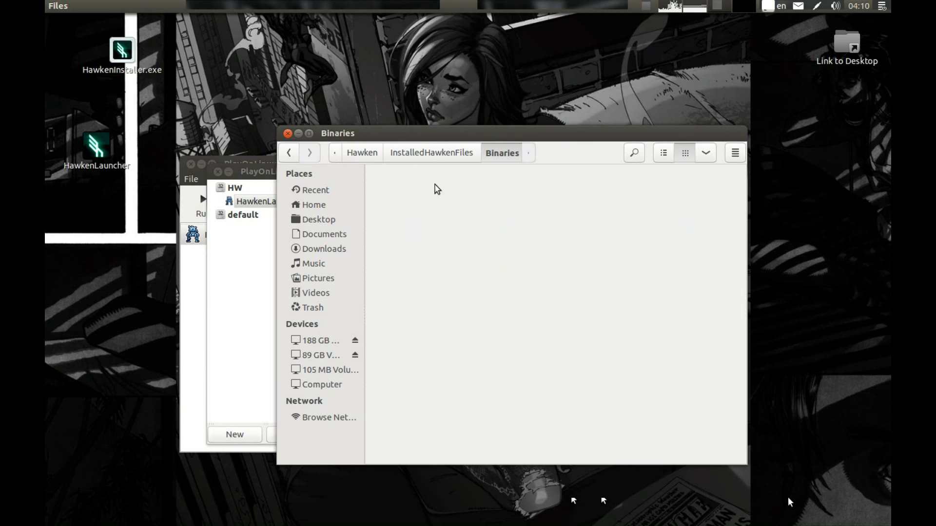
pyautogui.click(439, 153)
pyautogui.doubleClick(504, 187)
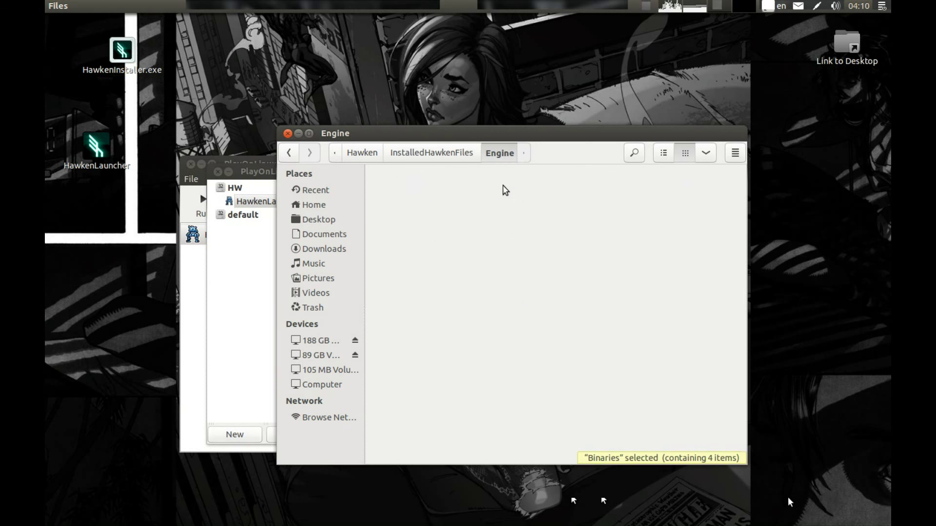
pyautogui.doubleClick(413, 194)
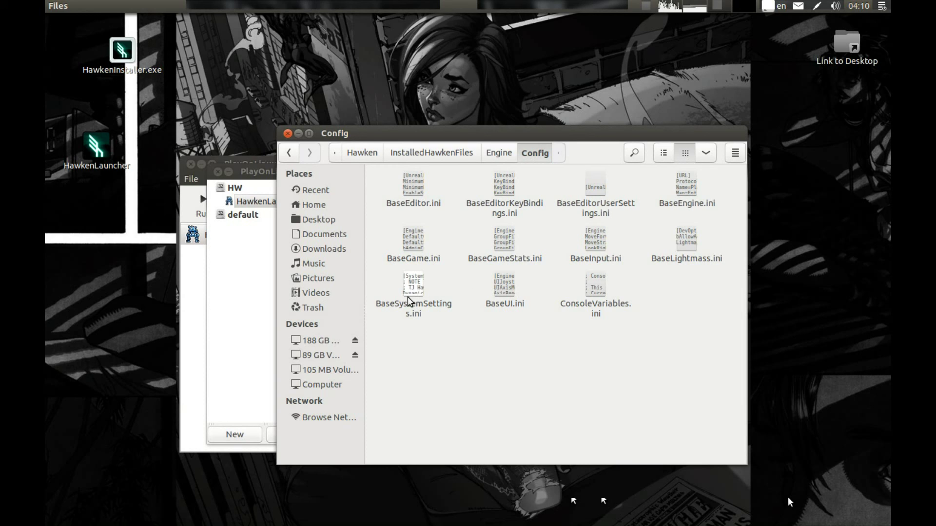
pyautogui.doubleClick(410, 291)
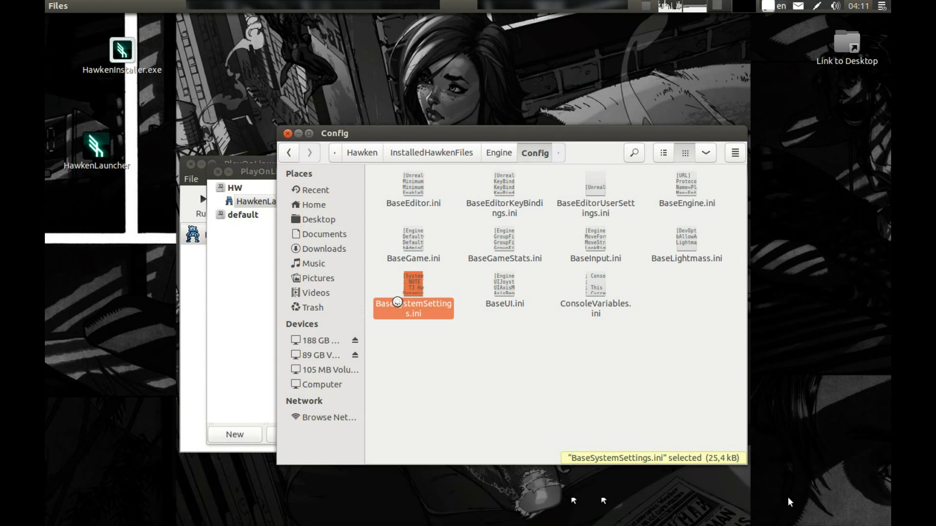
pyautogui.hotkey('ctrl', 'f')
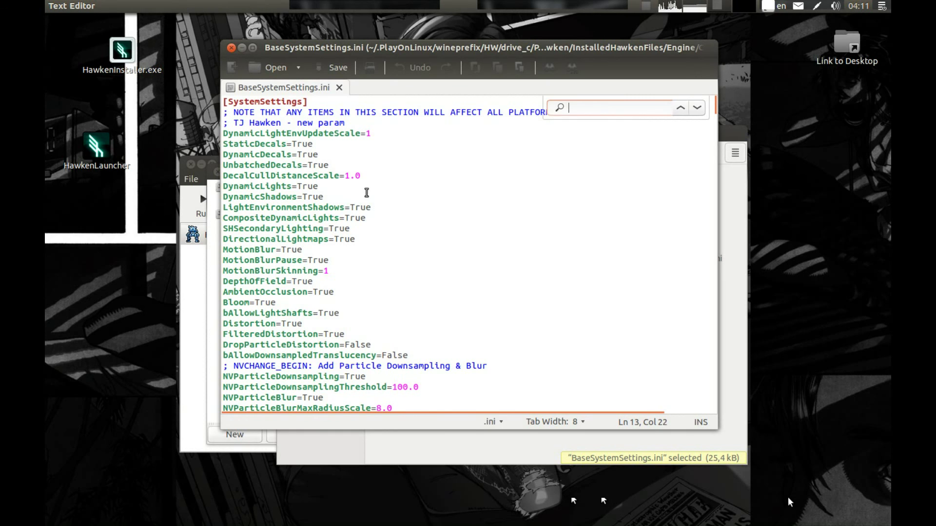
# Search for 'shad' and change DynamicShadows and LightEnvironmentShadows from True to False.
pyautogui.write('shad')
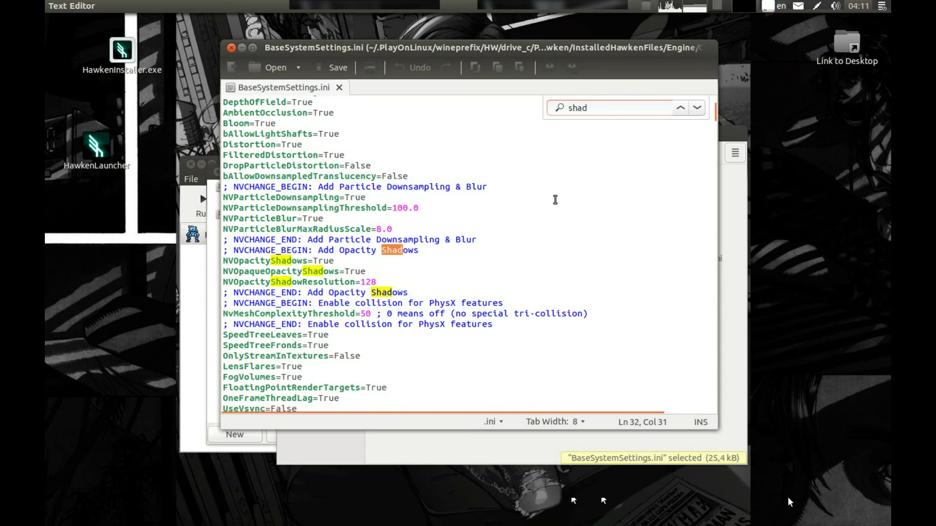
pyautogui.click(681, 109)
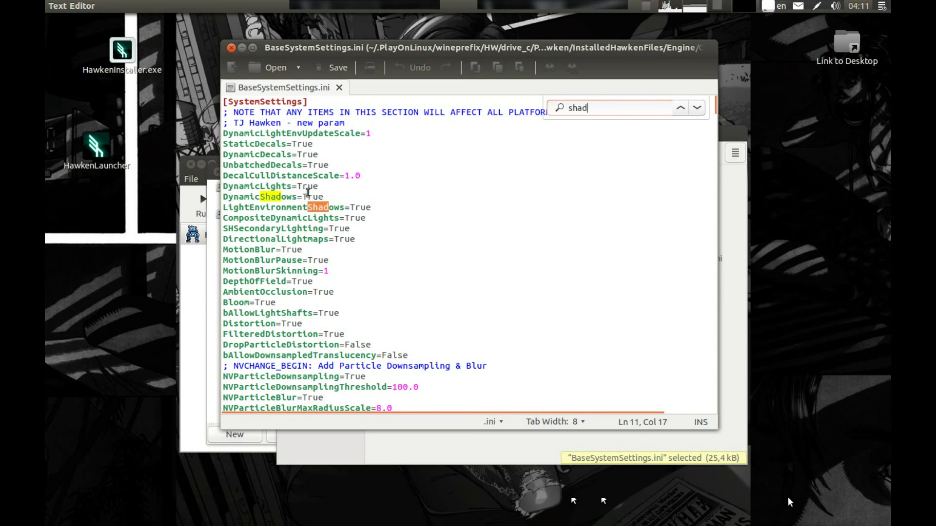
pyautogui.moveTo(302, 196); pyautogui.dragTo(332, 198)
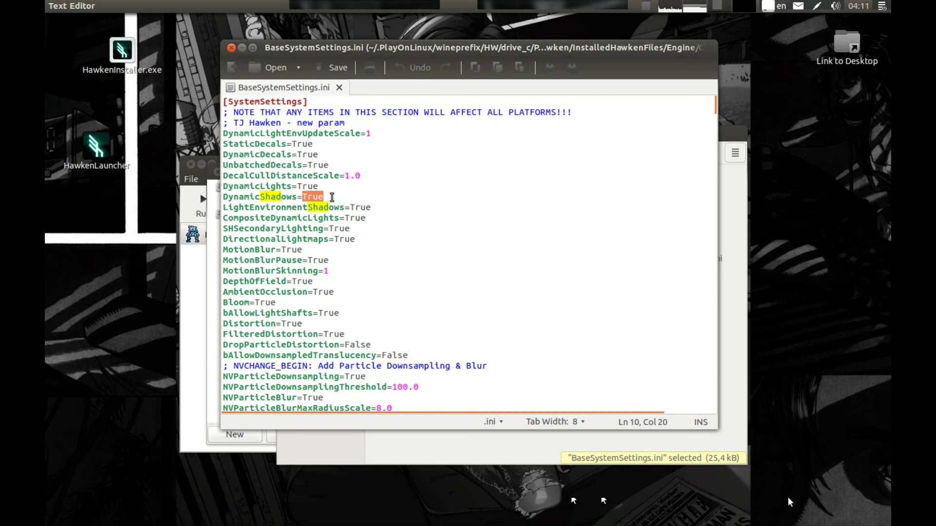
pyautogui.write('F')
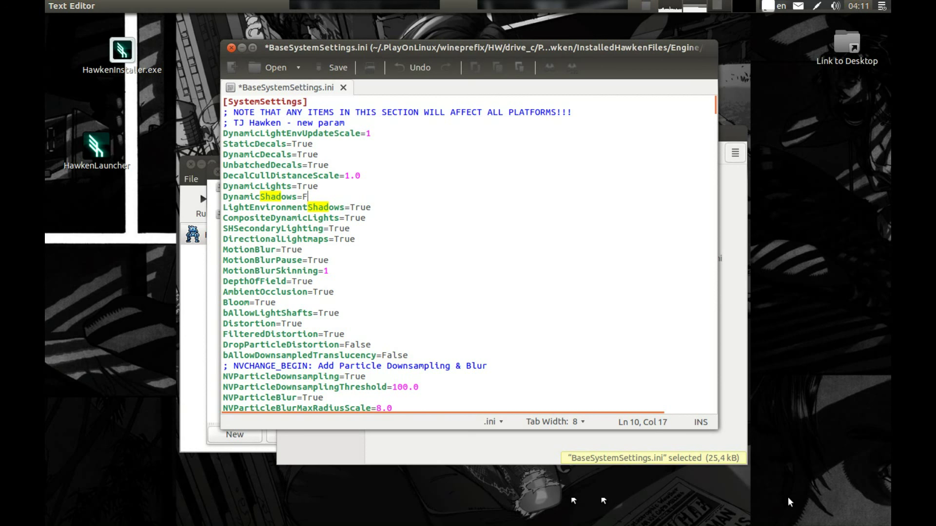
pyautogui.write('alse')
pyautogui.doubleClick(360, 207)
pyautogui.write('False')
# Check the remaining shadow matches, save BaseSystemSettings.ini and close the editor.
pyautogui.hotkey('ctrl', 'f')
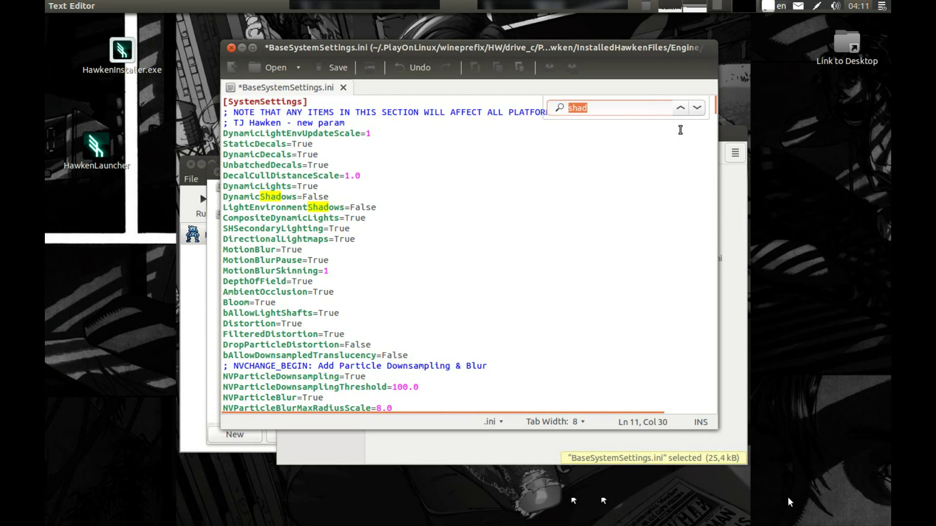
pyautogui.click(696, 110)
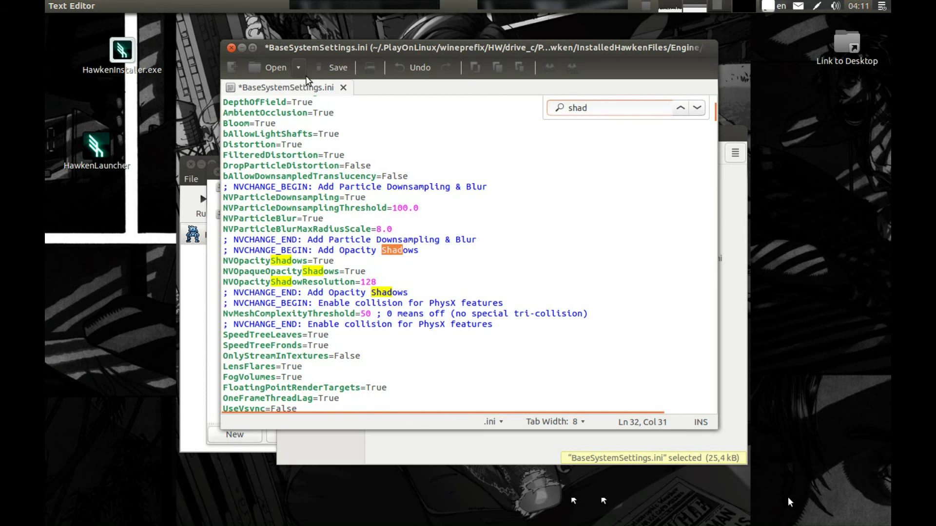
pyautogui.moveTo(327, 48); pyautogui.dragTo(302, 57)
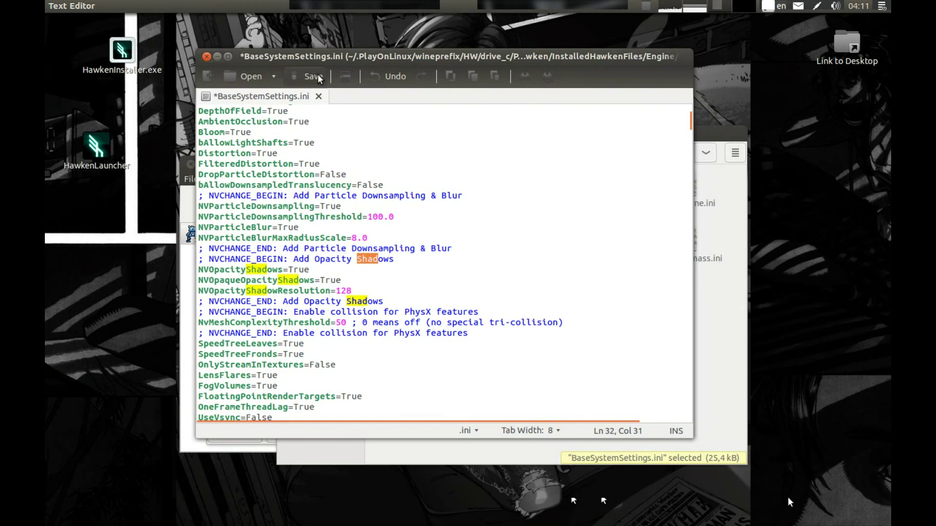
pyautogui.click(306, 76)
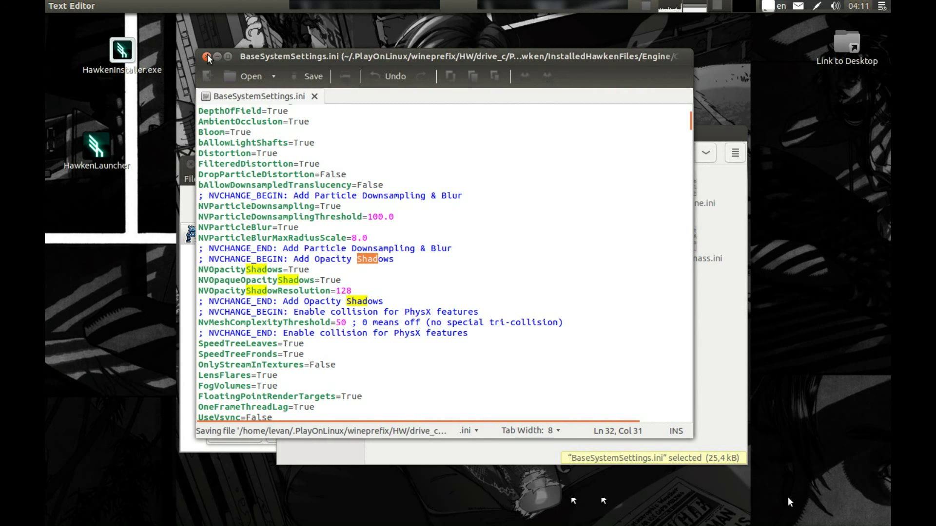
pyautogui.scroll(-10, 331, 278)
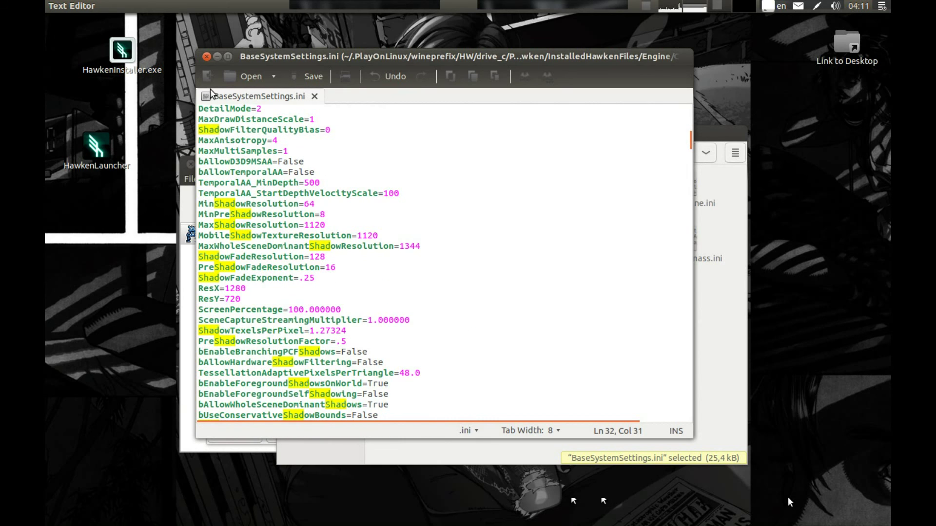
pyautogui.click(206, 56)
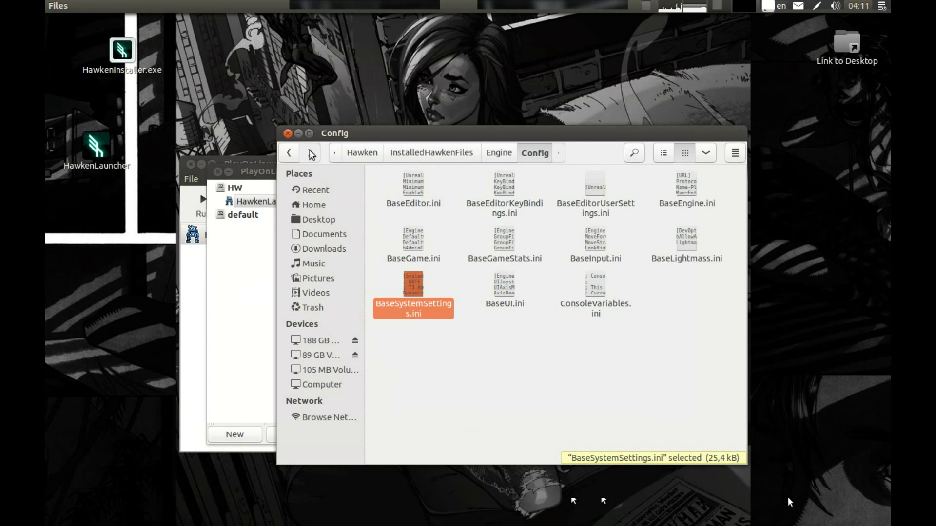
# Close the Config folder window and the PlayOnLinux configuration window.
pyautogui.click(288, 133)
pyautogui.click(235, 188)
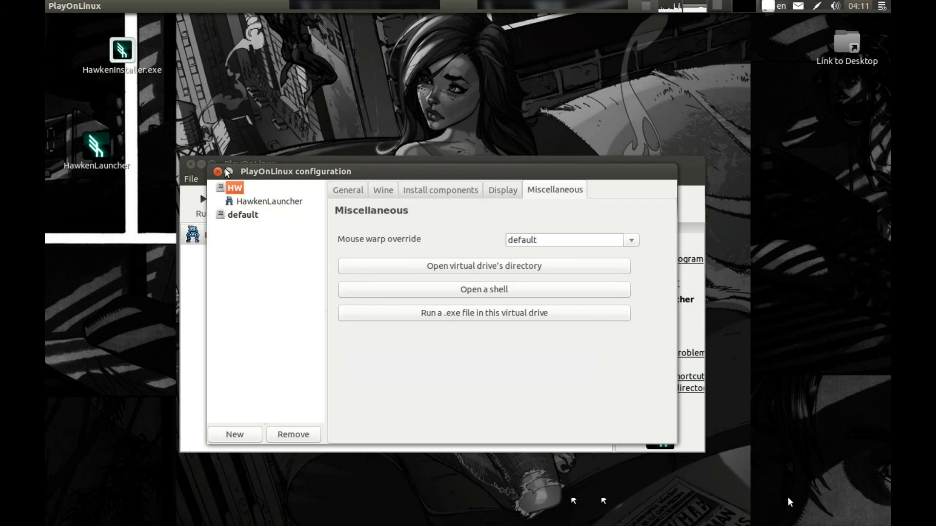
pyautogui.click(218, 172)
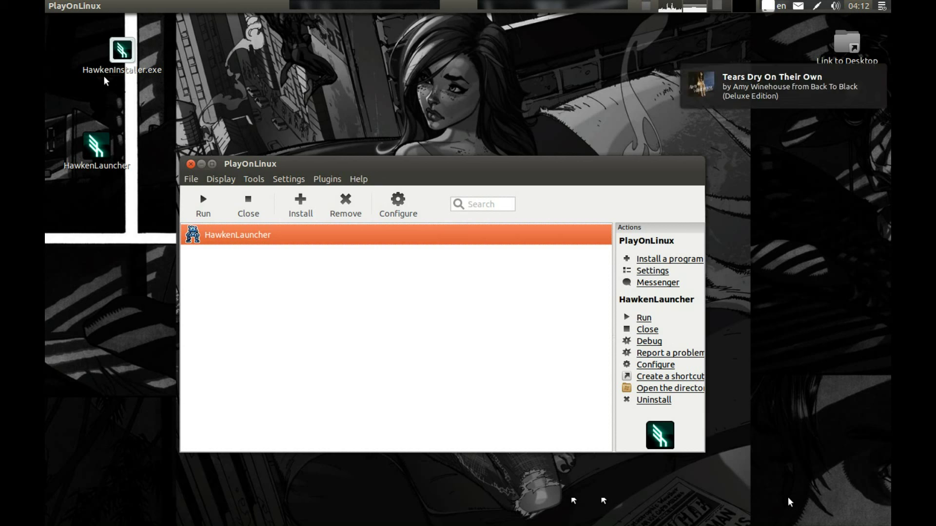
# Permanently delete HawkenInstaller.exe from the desktop with Shift+Delete.
pyautogui.click(96, 148)
pyautogui.click(123, 53)
pyautogui.hotkey('shift', 'Delete')
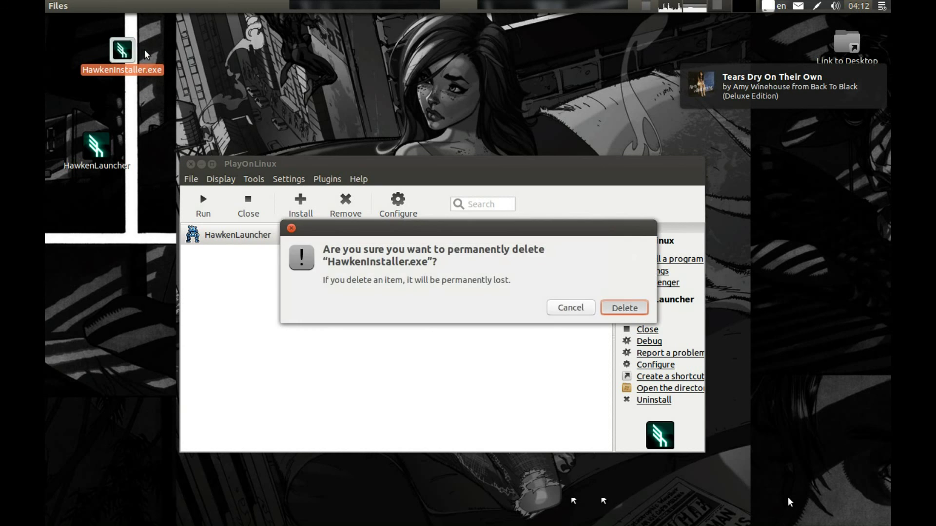
pyautogui.press('Return')
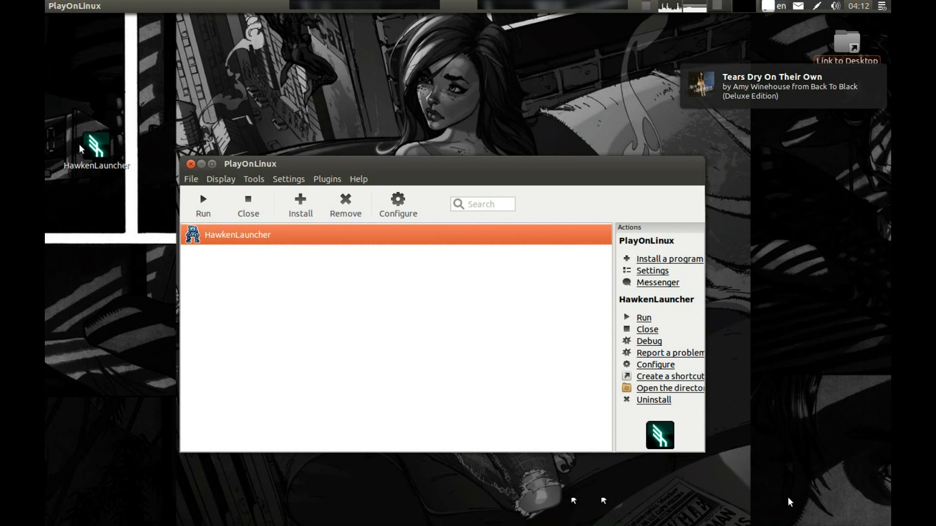
# Bring the PlayOnLinux window listing HawkenLauncher back to the front.
pyautogui.click(95, 145)
pyautogui.click(245, 235)
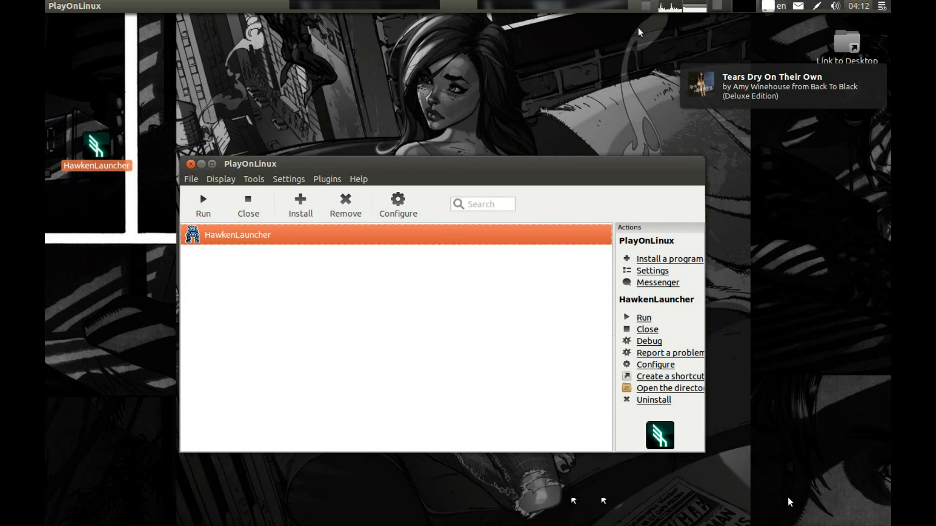
pyautogui.click(646, 6)
pyautogui.click(657, 23)
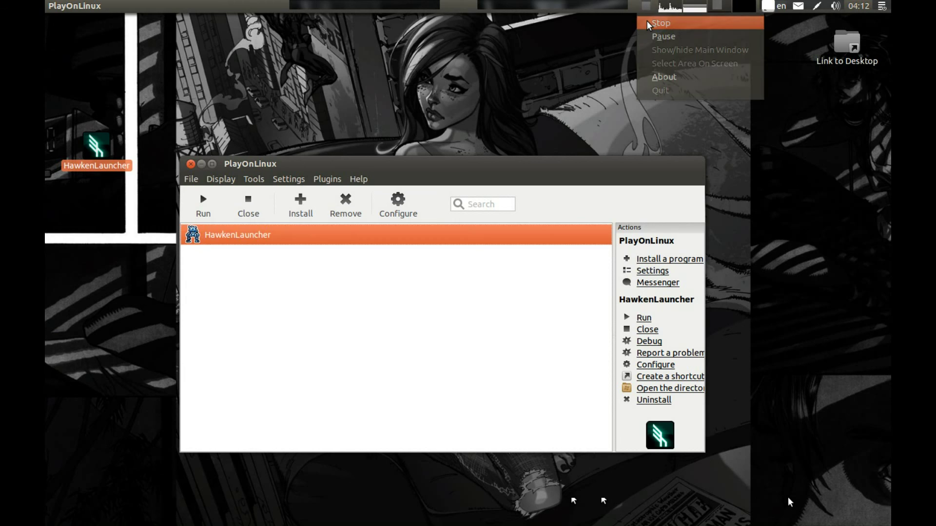